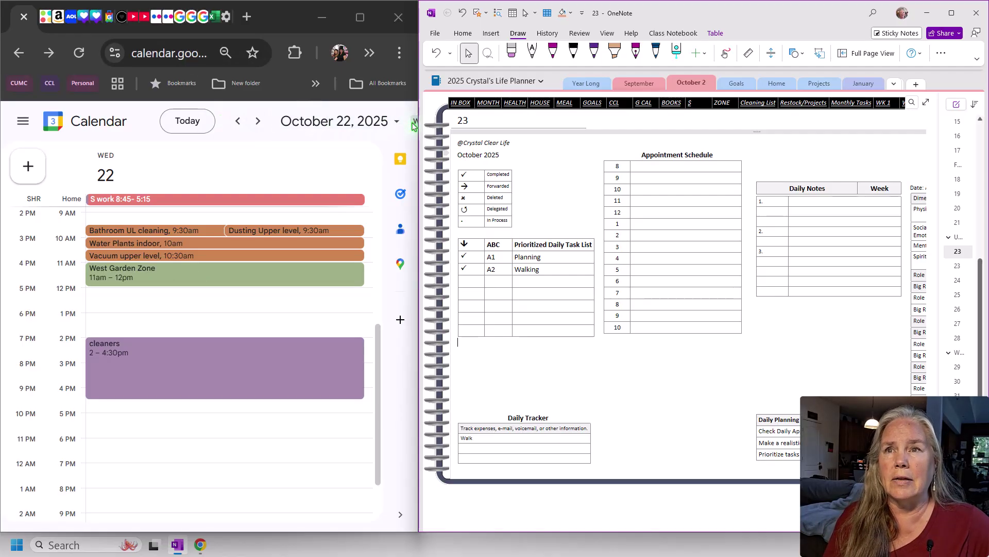
# - Adjust the divider between the side-by-side calendar and planner windows to give the calendar slightly more width
pyautogui.moveTo(418, 266); pyautogui.dragTo(462, 266)
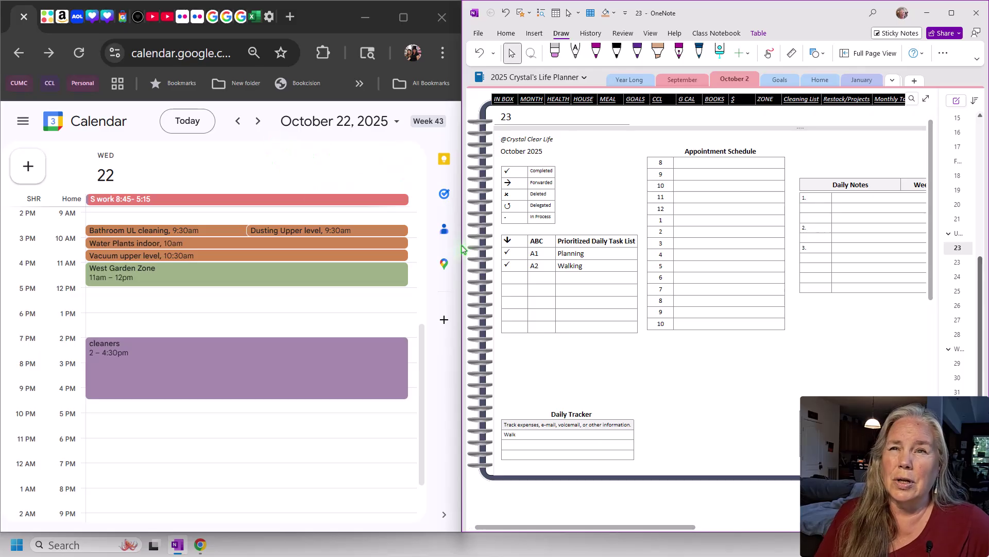
pyautogui.moveTo(460, 249); pyautogui.dragTo(436, 260)
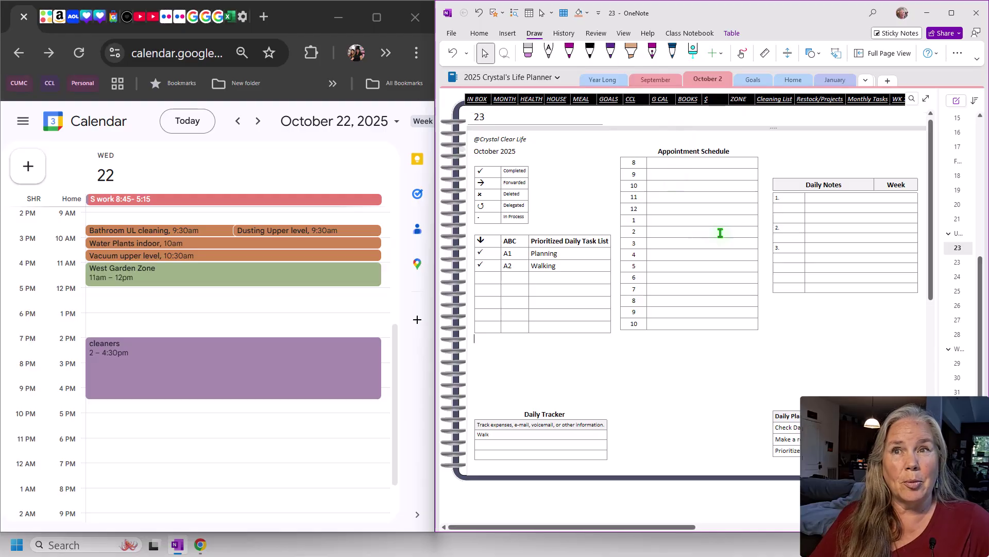
pyautogui.click(624, 123)
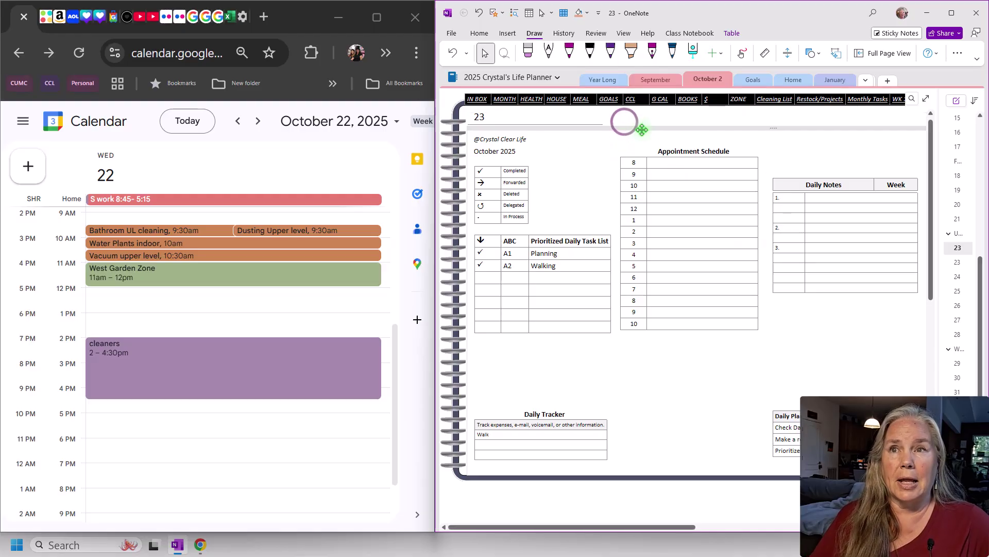
pyautogui.click(643, 120)
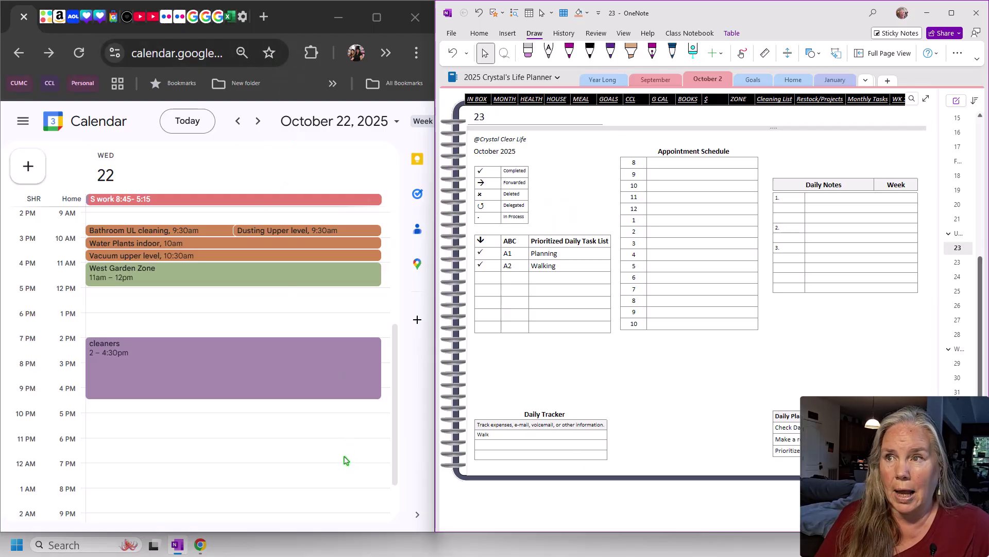
pyautogui.moveTo(435, 278); pyautogui.dragTo(360, 287)
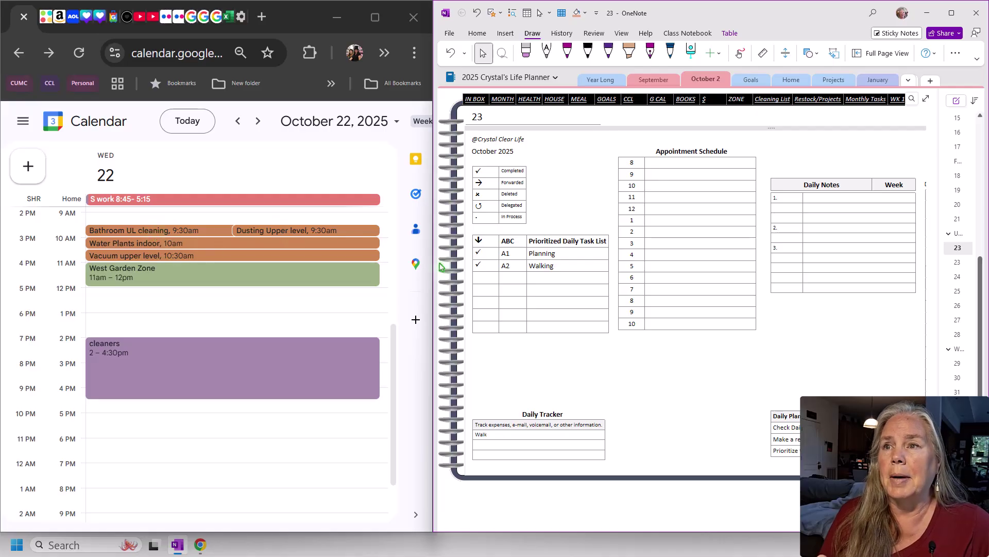
# - Add "Water plants" to the Prioritized Daily Task List below Walking, with priority B1
pyautogui.click(536, 276)
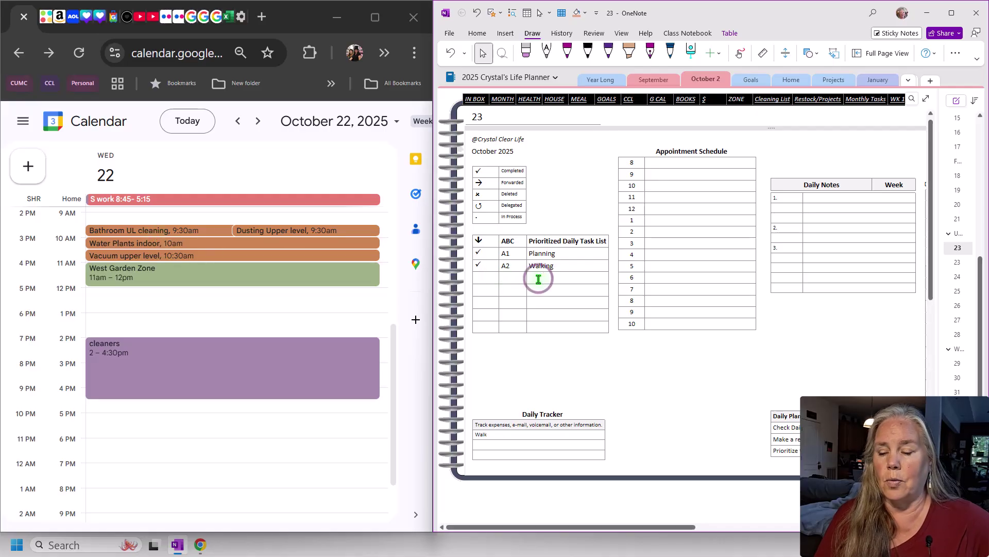
pyautogui.write('water plant')
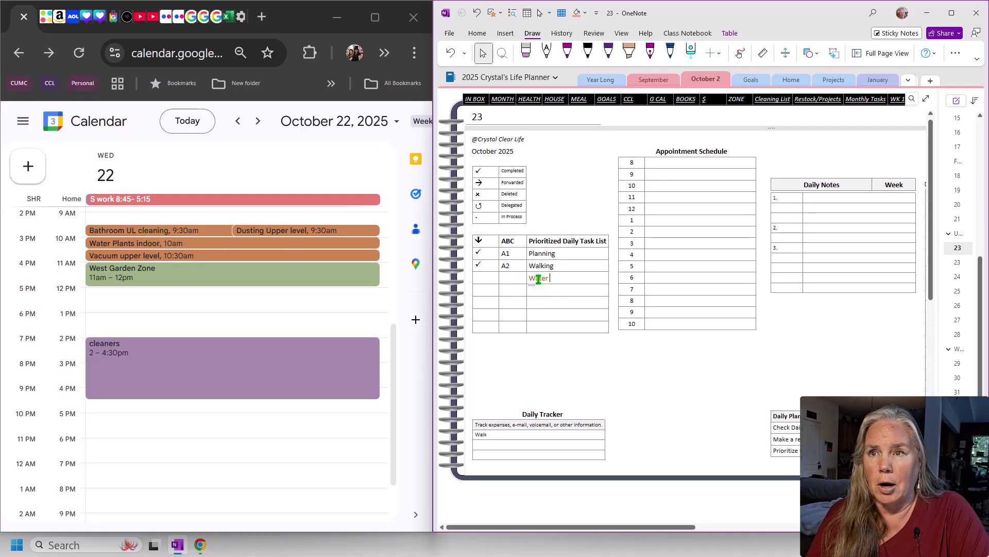
pyautogui.write('s')
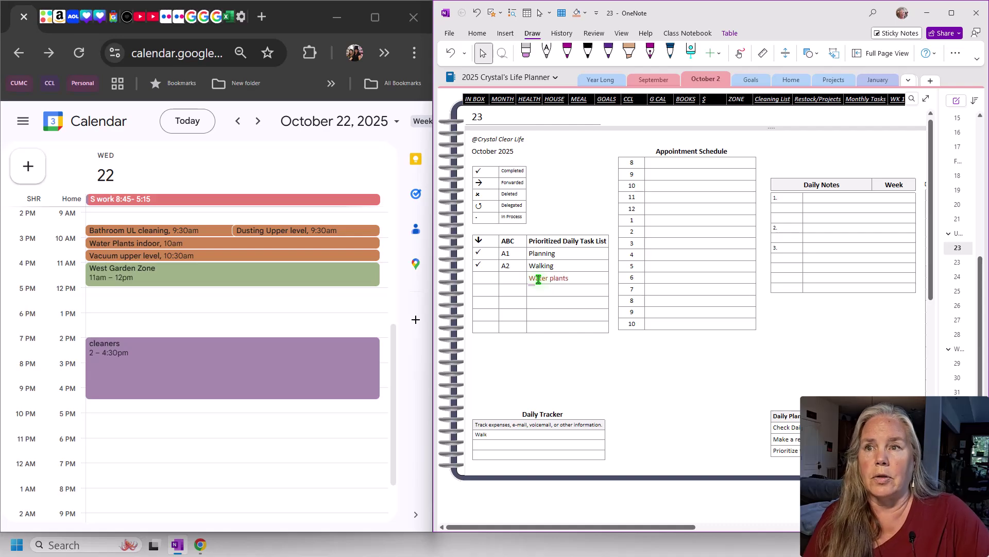
pyautogui.click(515, 279)
pyautogui.write('B1')
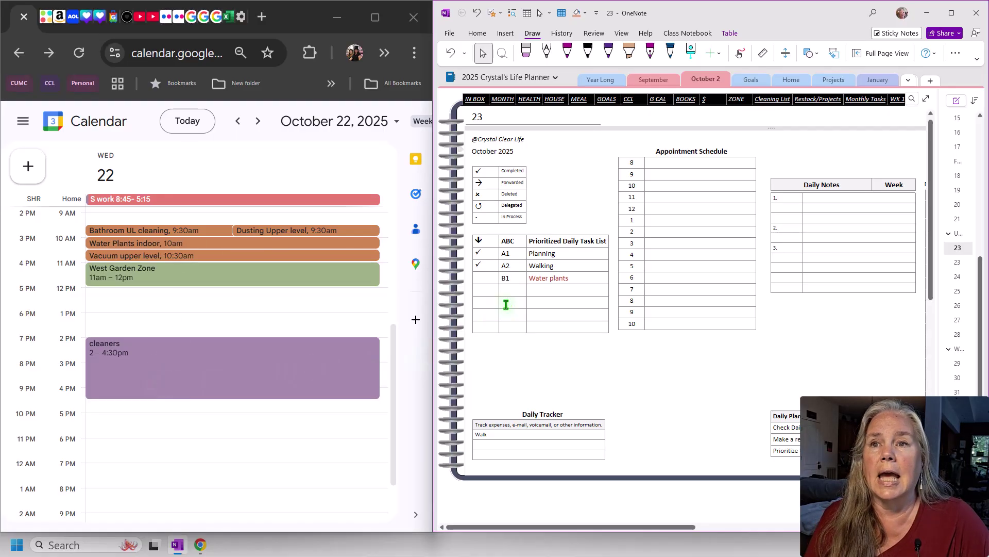
# - Add a "Mtg." entry with the contact's first name below Water plants in the task list, with priority B2
pyautogui.click(535, 292)
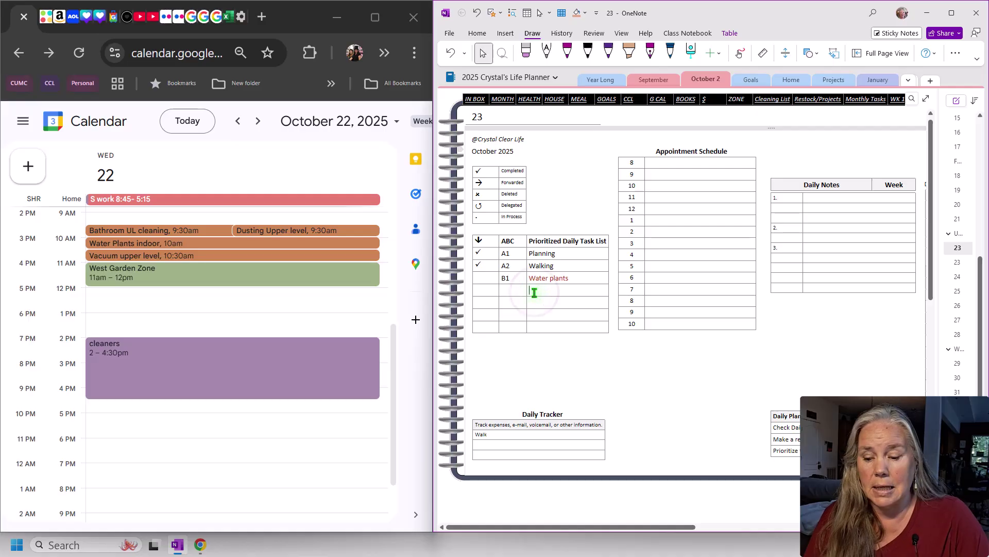
pyautogui.write('M')
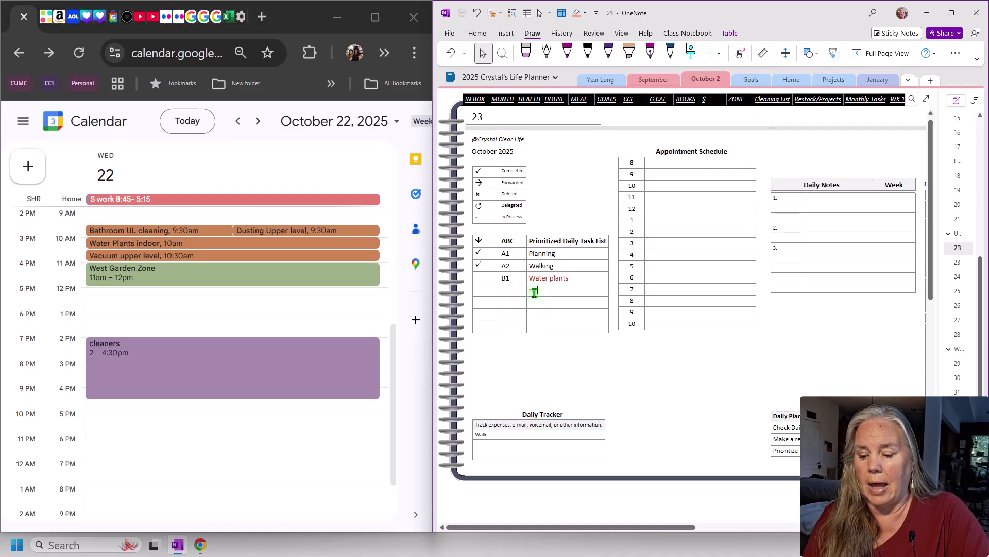
pyautogui.write('tg. Debbie')
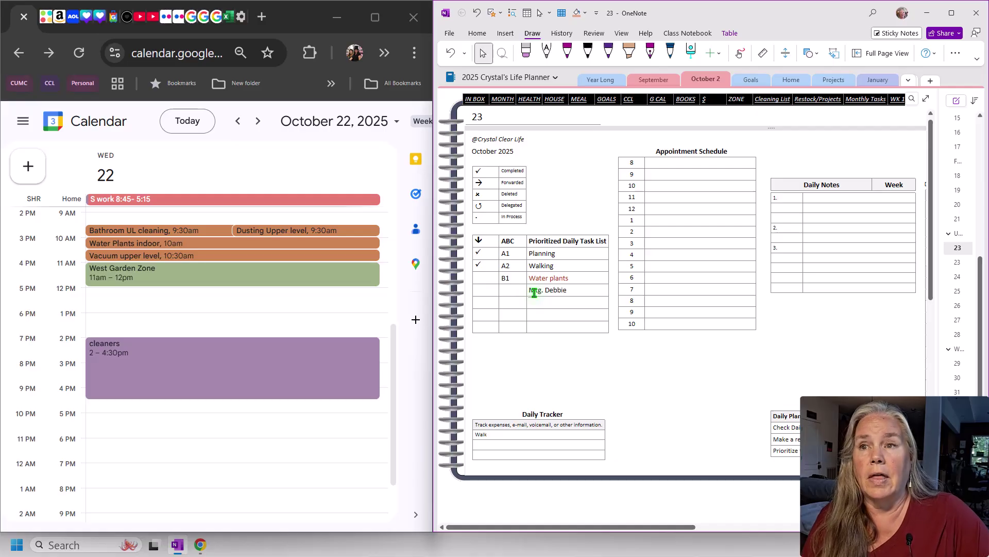
pyautogui.click(512, 292)
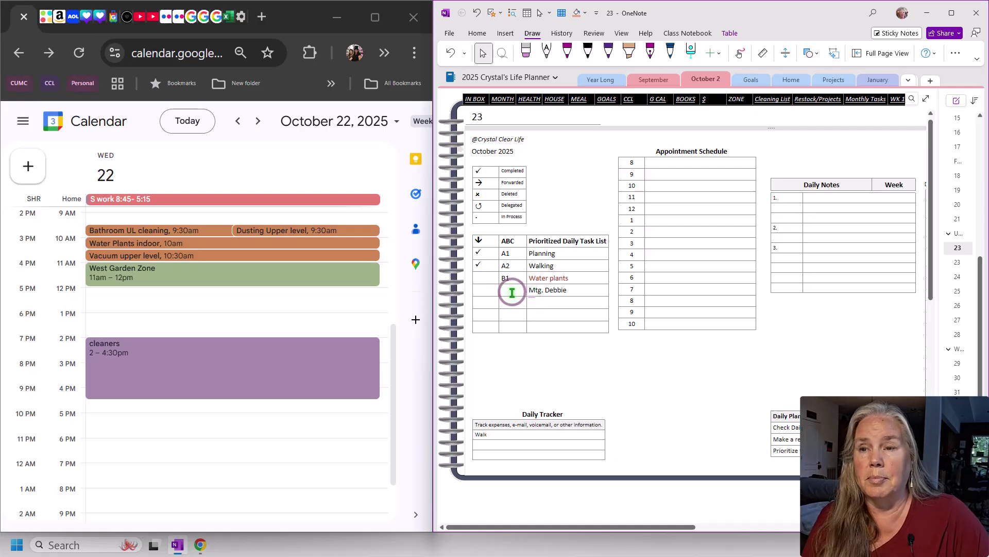
pyautogui.write('B2')
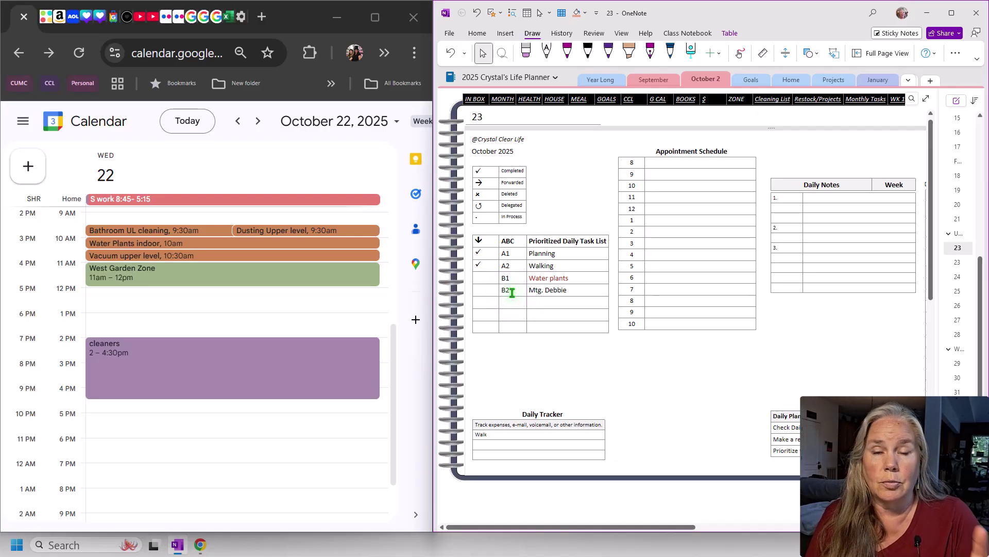
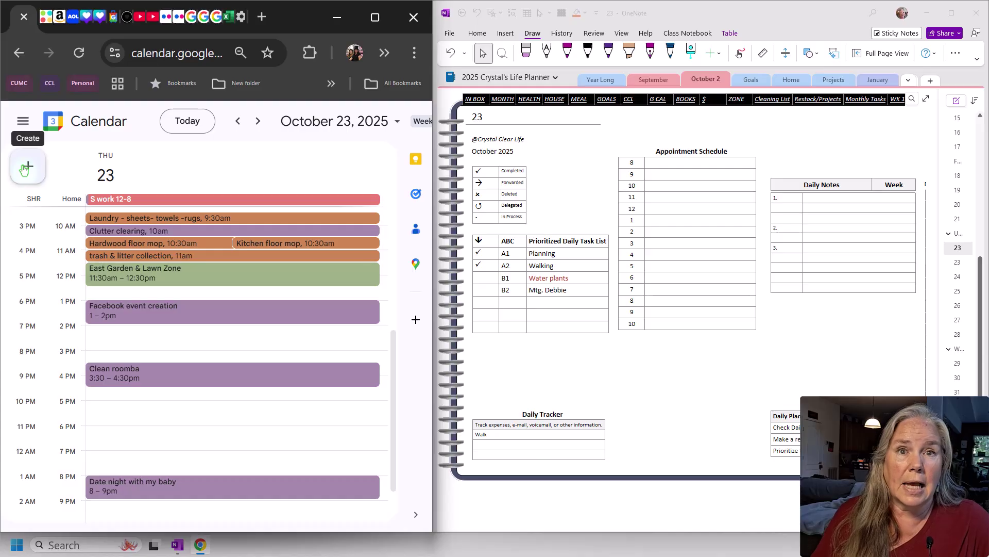
# - Create a calendar event on October 23 titled "Mtg." followed by the contact's first name
pyautogui.click(24, 168)
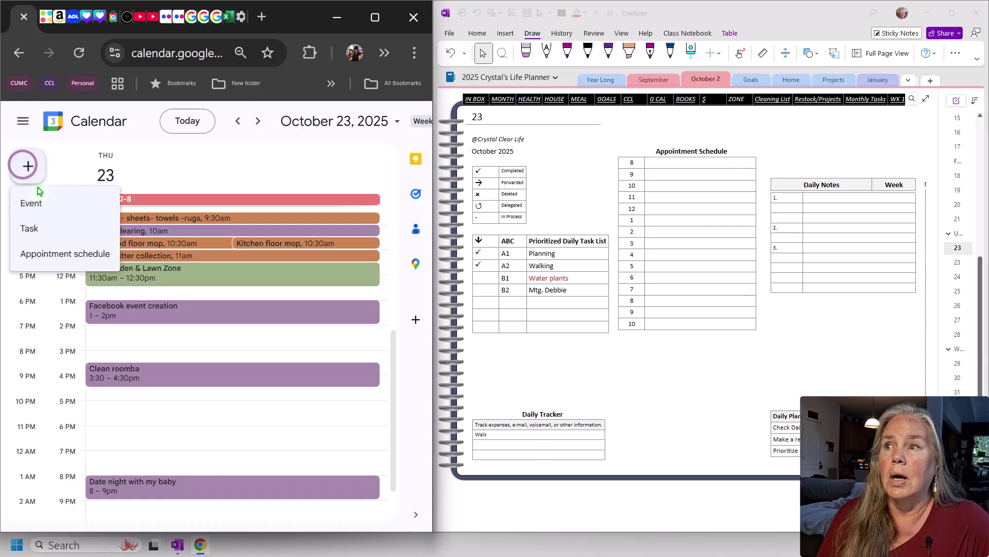
pyautogui.click(34, 206)
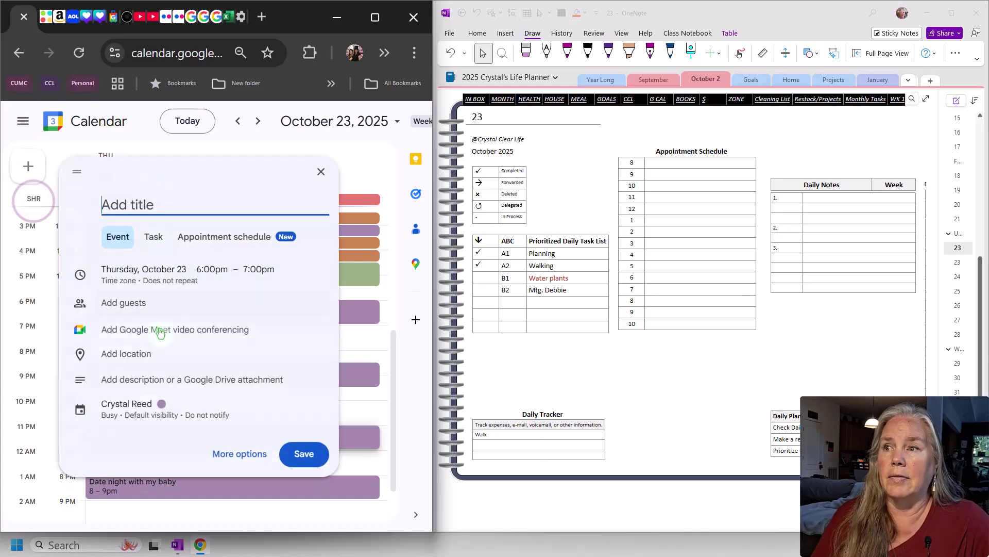
pyautogui.write('Mt')
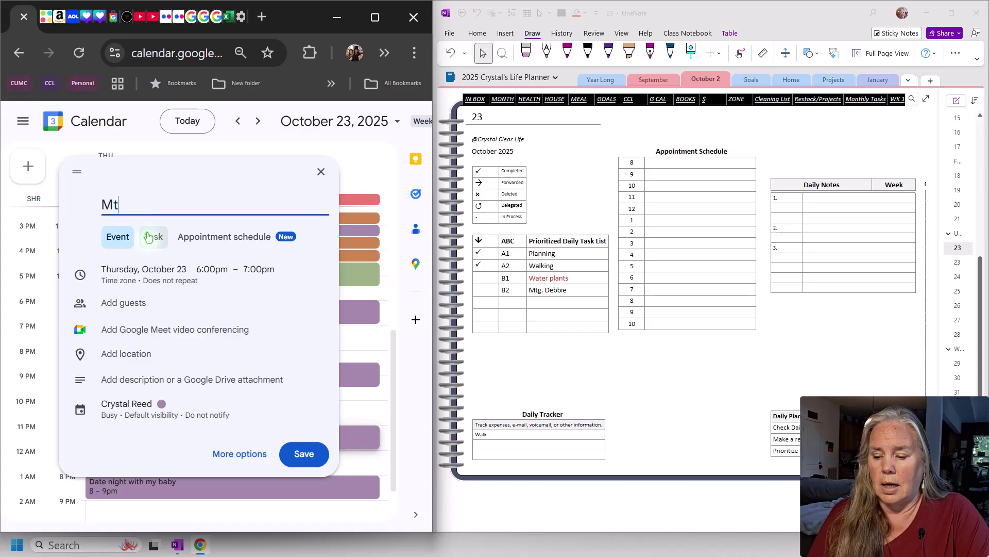
pyautogui.write('g. Debbie')
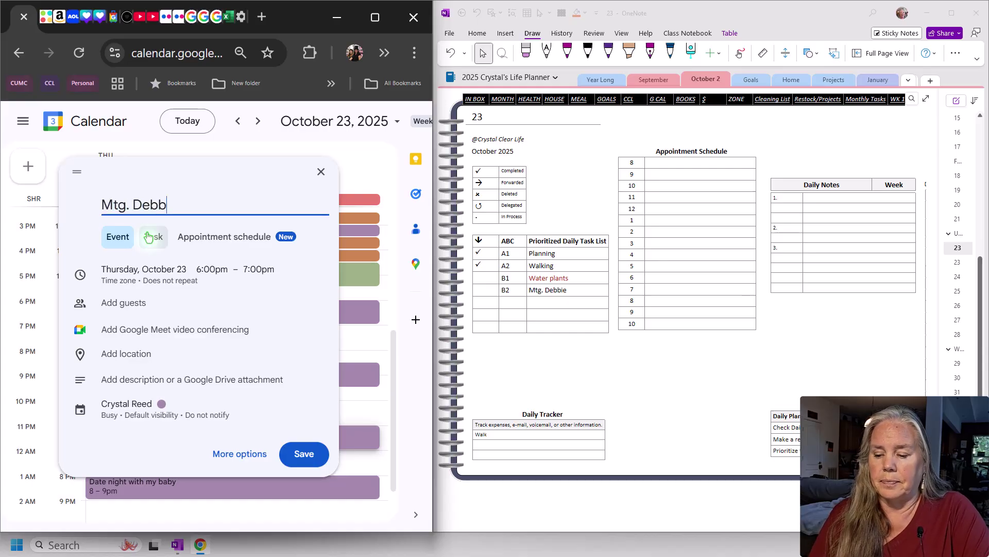
# - Set the meeting event's time to 3:00pm – 3:30pm and save it
pyautogui.click(212, 269)
pyautogui.scroll(3, 267, 320)
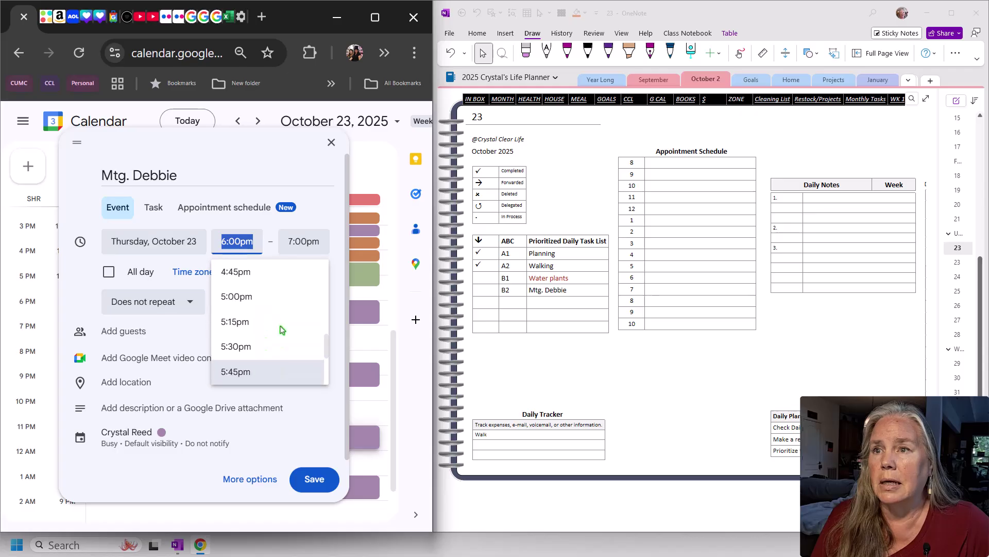
pyautogui.click(245, 157)
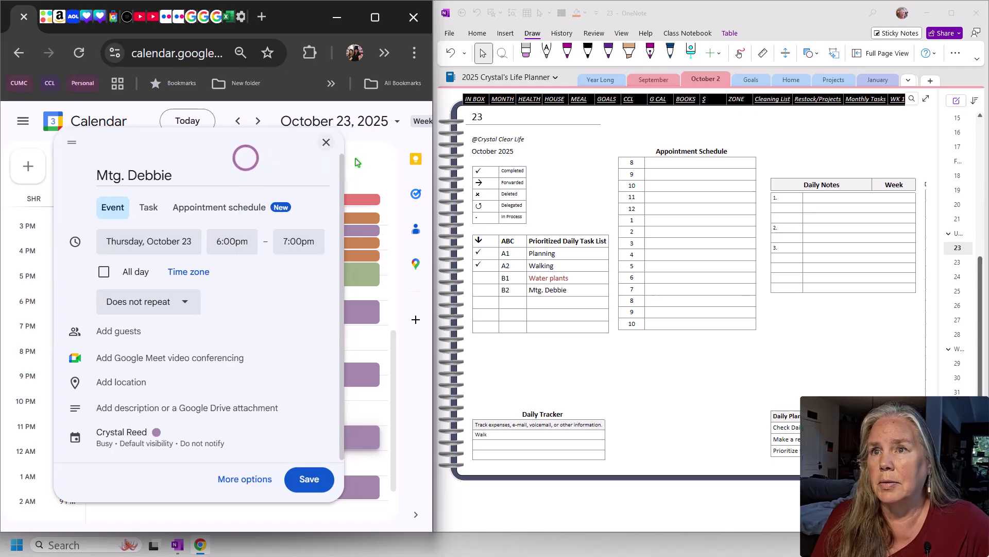
pyautogui.moveTo(193, 144); pyautogui.dragTo(260, 155)
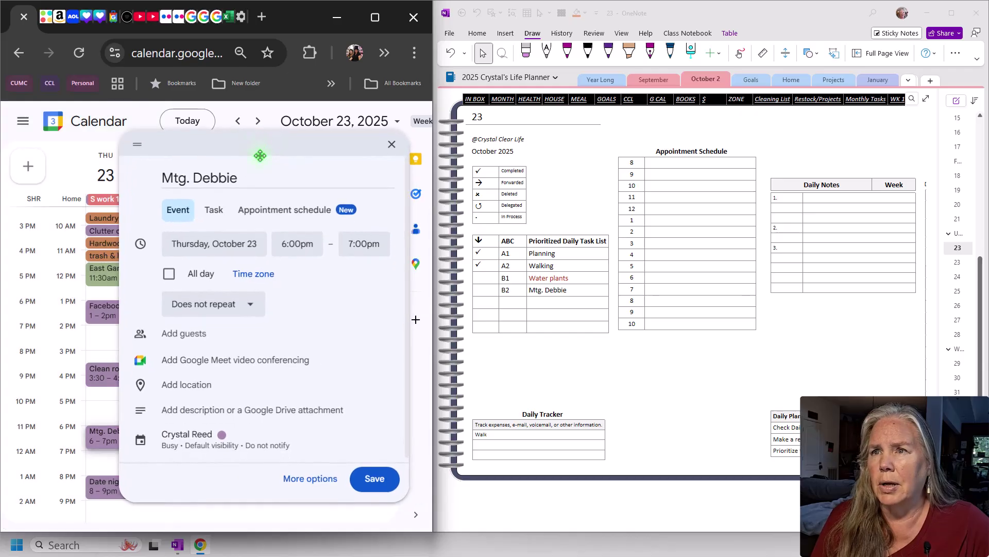
pyautogui.click(311, 246)
pyautogui.scroll(6, 312, 289)
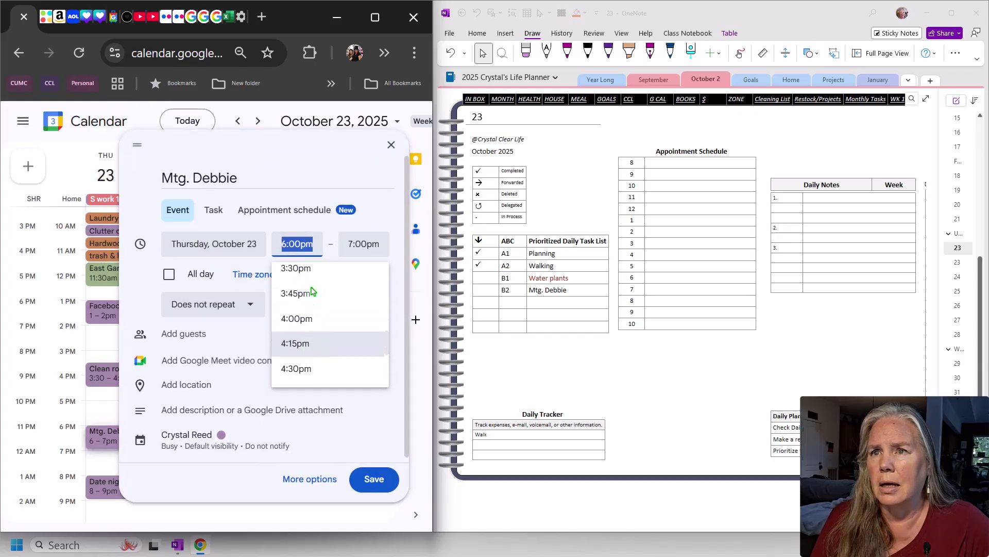
pyautogui.click(309, 296)
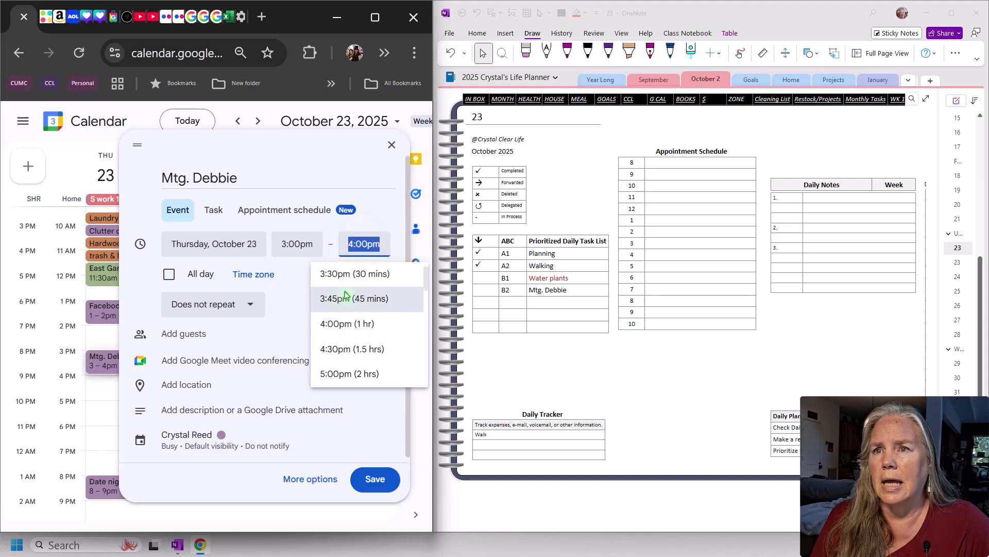
pyautogui.click(342, 280)
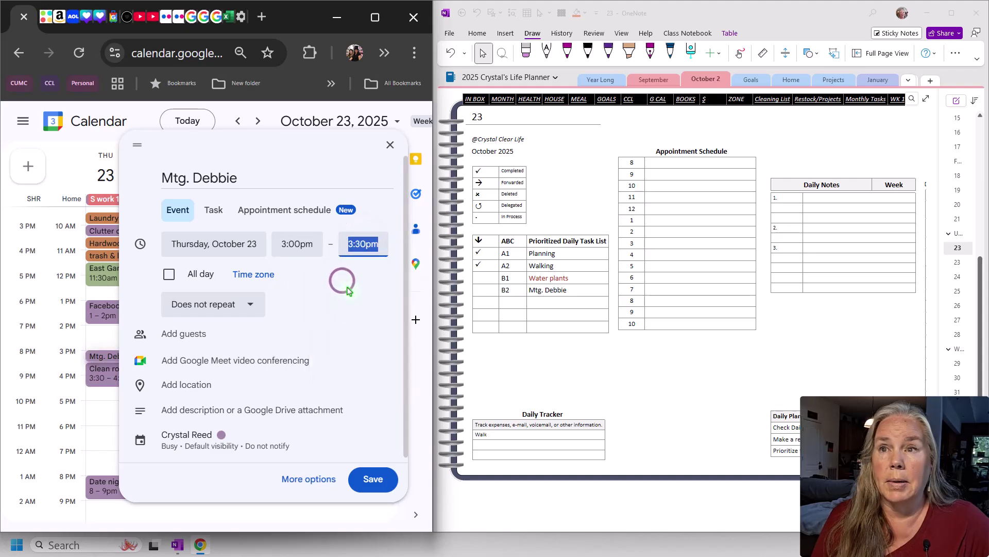
pyautogui.click(372, 478)
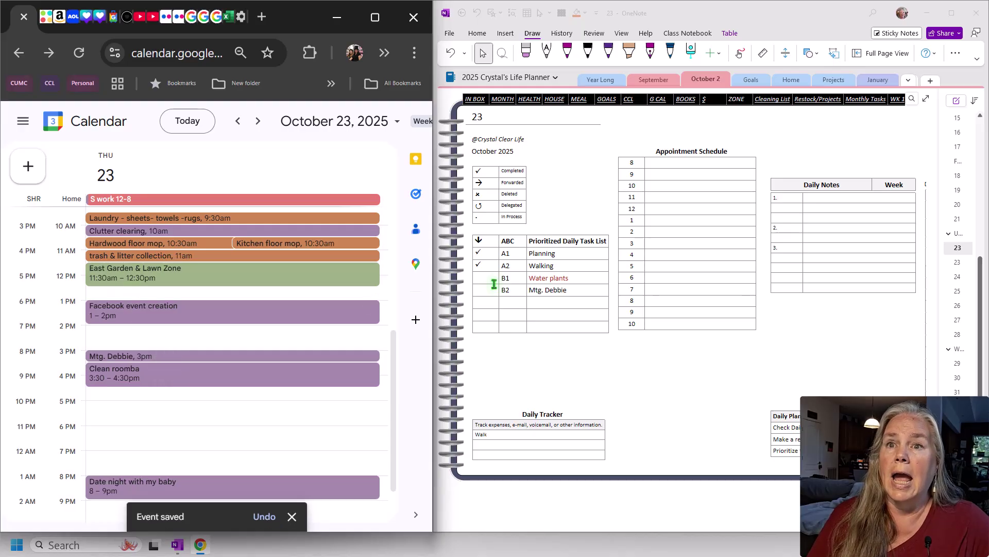
# - Create and save a calendar task titled "water plants" on October 23, 2025 at 12:30pm
pyautogui.click(137, 292)
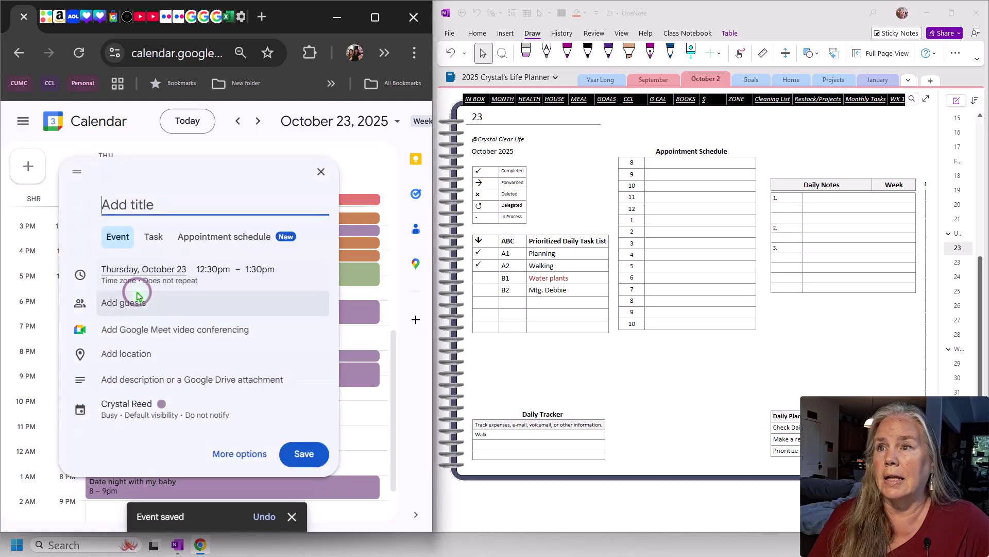
pyautogui.click(153, 236)
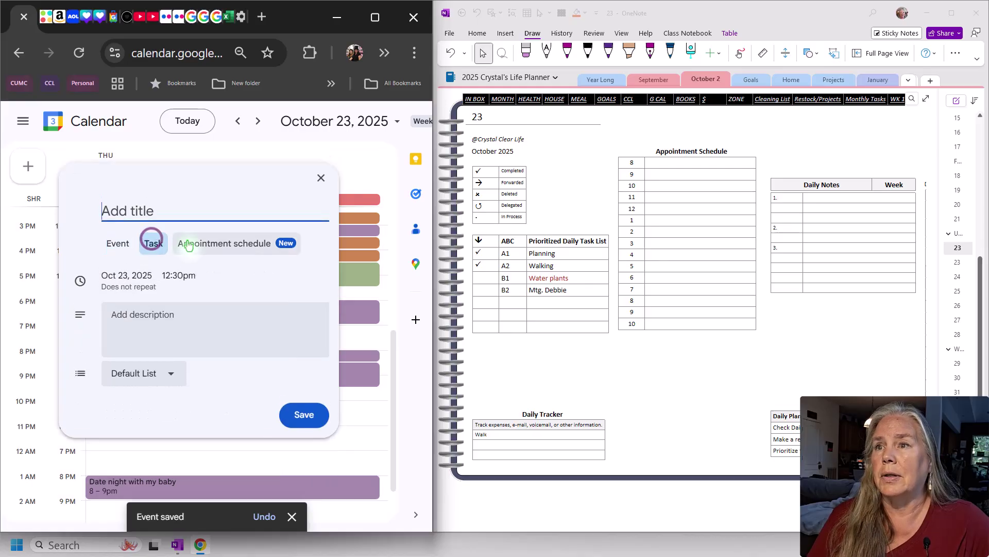
pyautogui.write('wate')
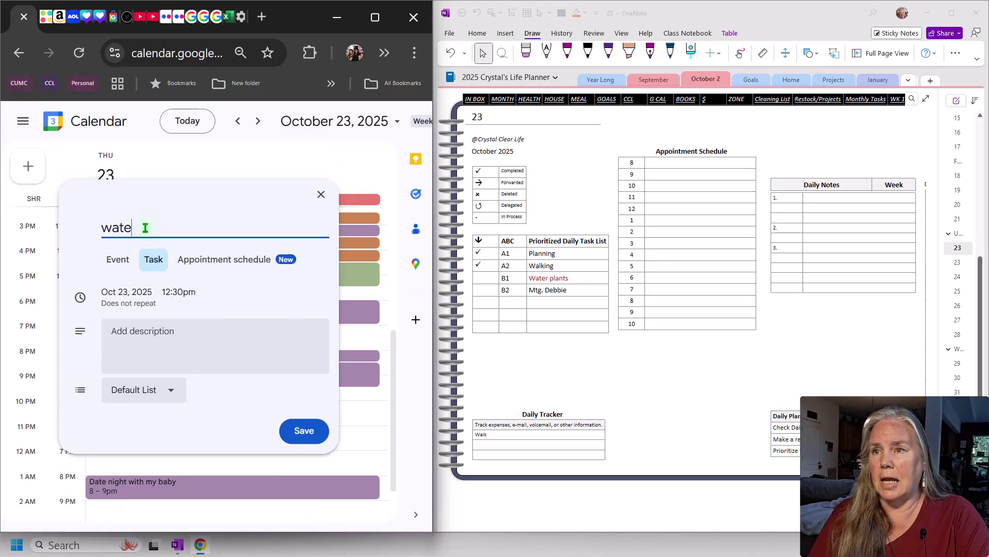
pyautogui.write('r plants')
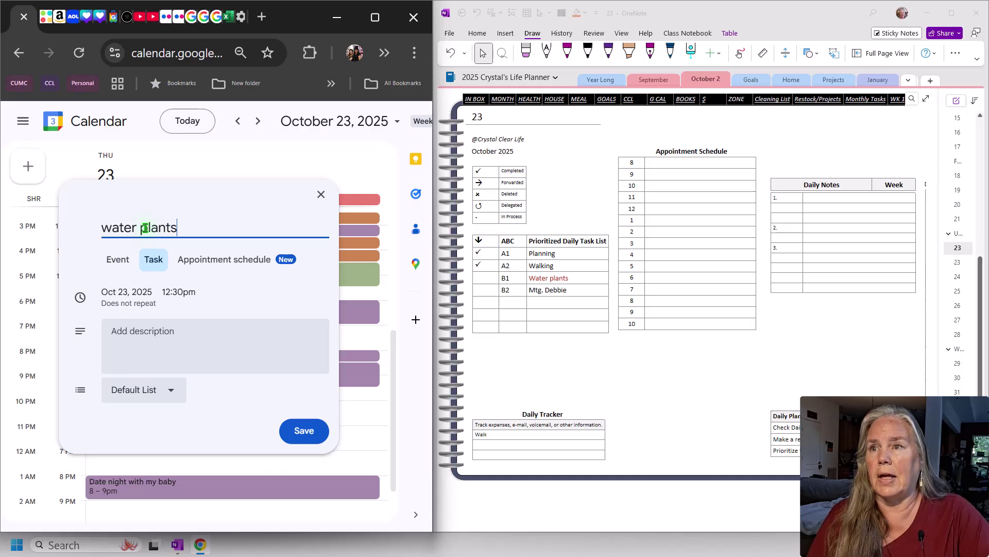
pyautogui.click(306, 432)
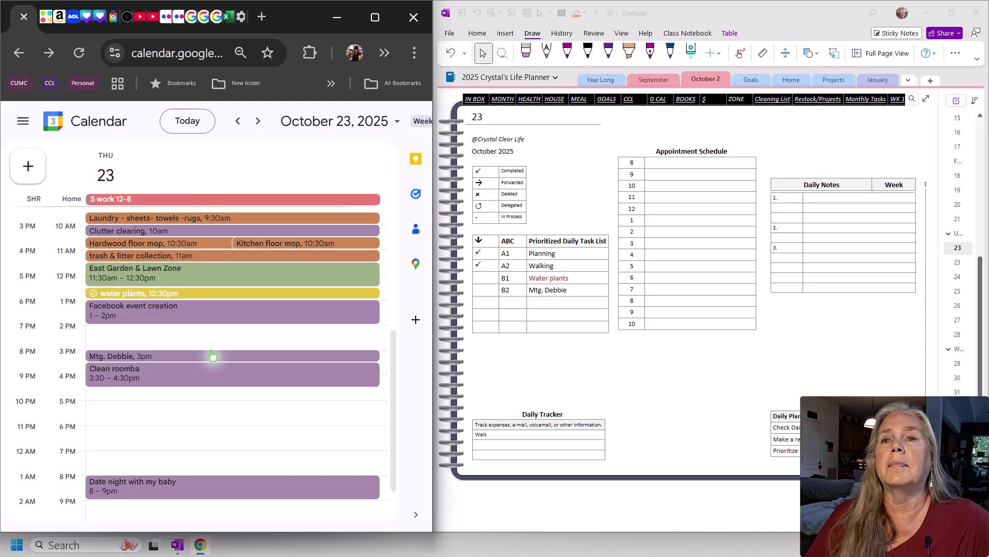
# - Label item 1 in the planner's Daily Notes table as "Clutter"
pyautogui.click(510, 507)
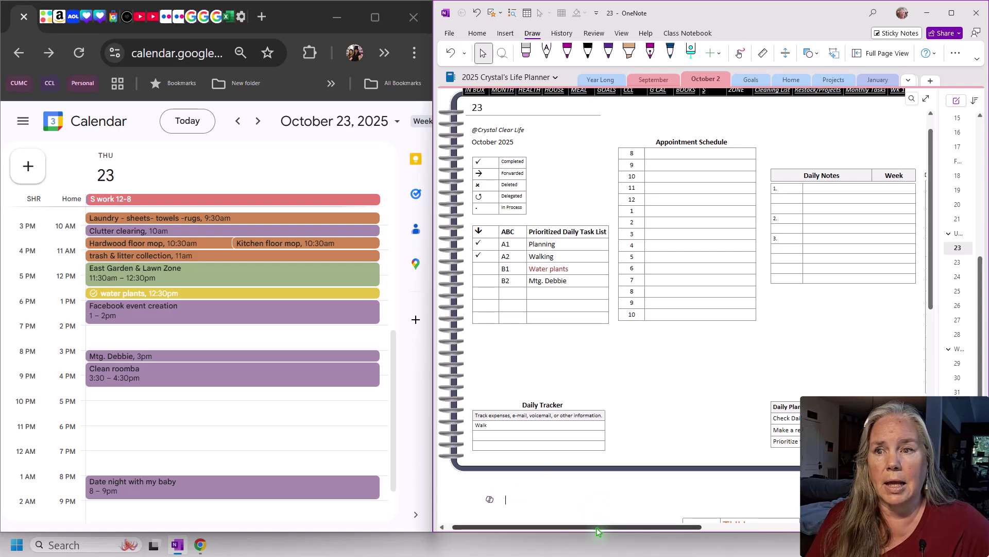
pyautogui.moveTo(597, 531); pyautogui.dragTo(699, 528)
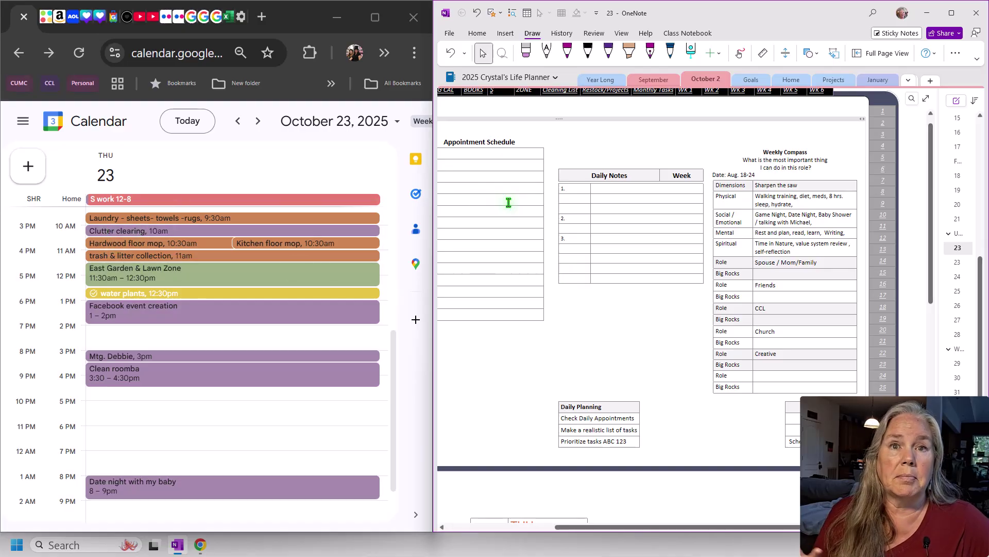
pyautogui.click(580, 190)
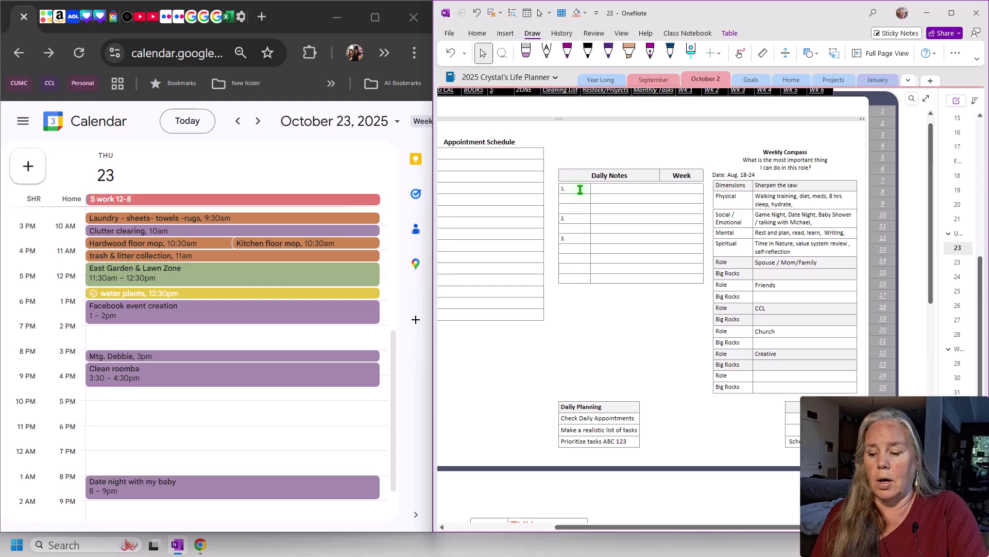
pyautogui.write('c')
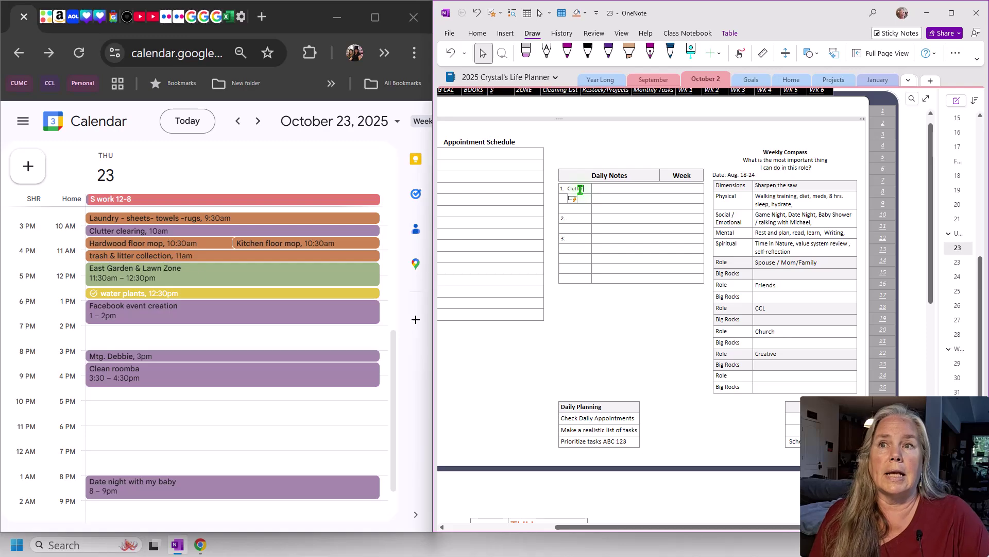
# - Write the note "Attacked the dining room and collect old dishes and napkins to donate" beside Clutter in Daily Notes
pyautogui.click(601, 188)
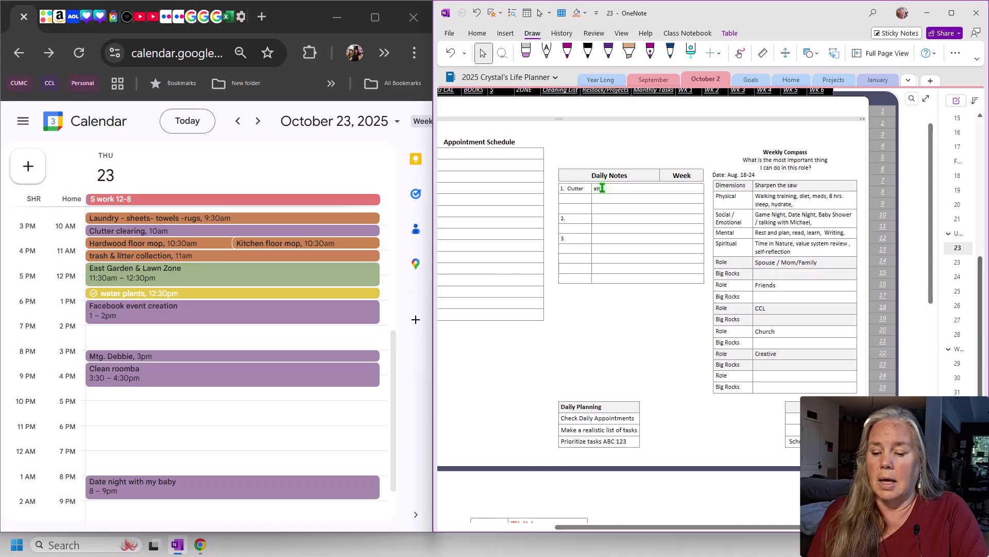
pyautogui.write('attack')
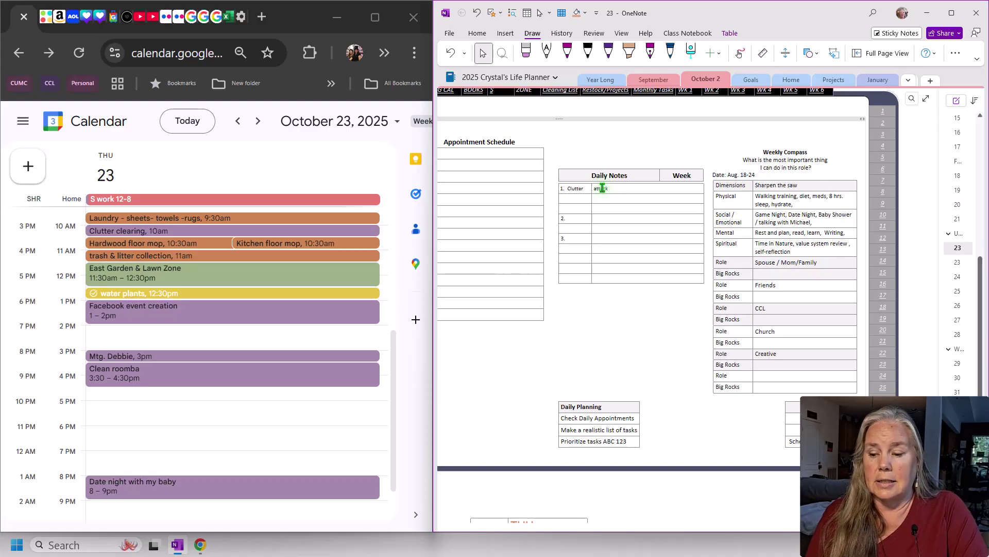
pyautogui.write('ed the dining')
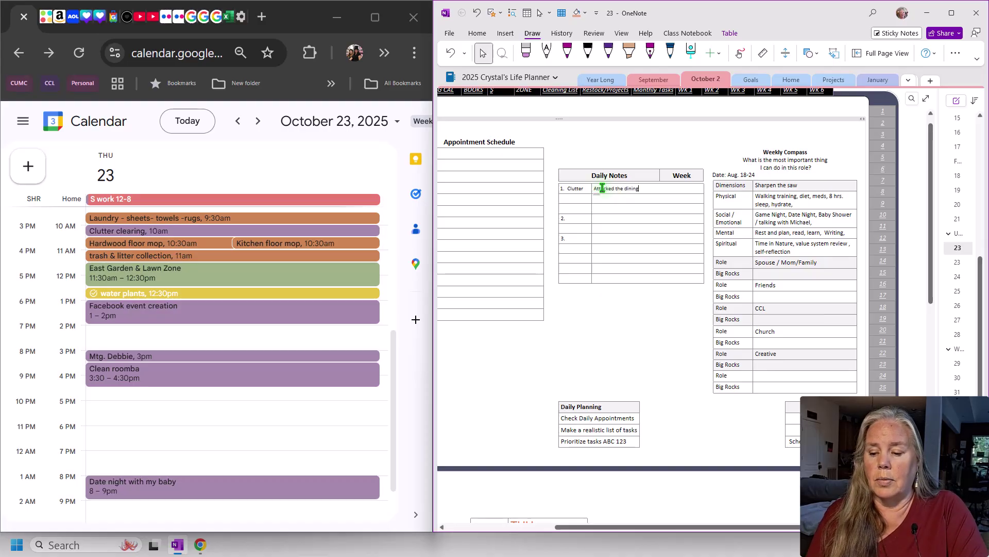
pyautogui.write(' rooo')
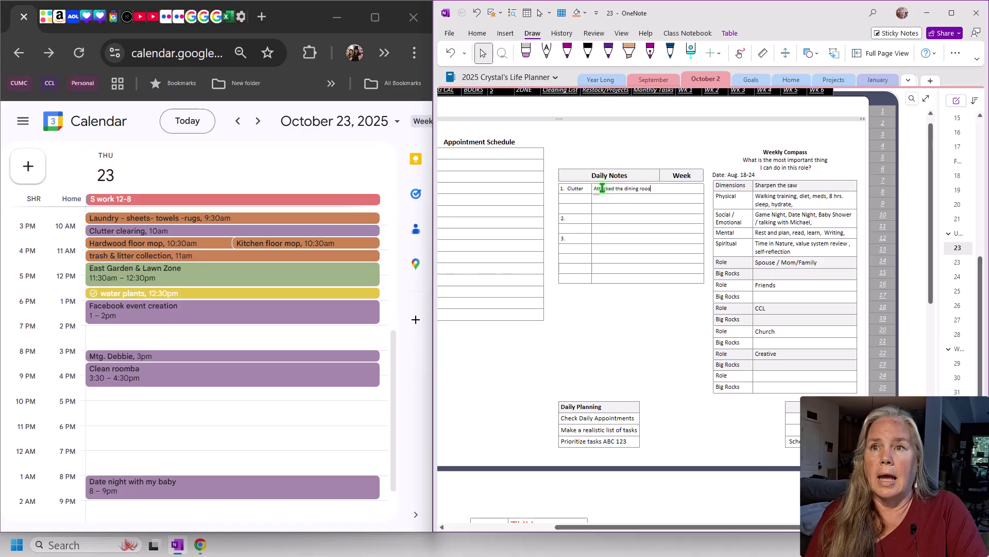
pyautogui.press('BackSpace')
pyautogui.write('m and collect o')
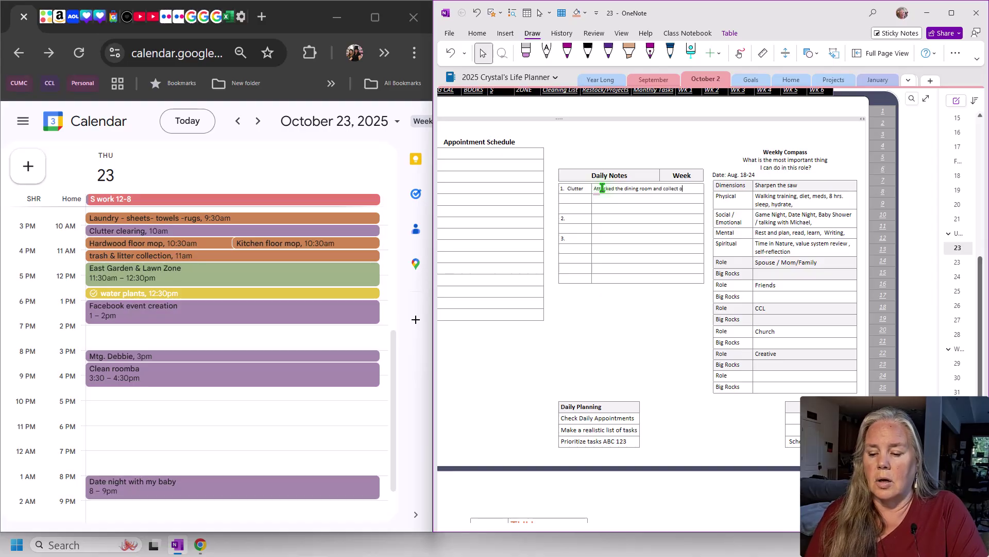
pyautogui.write('ld dishes')
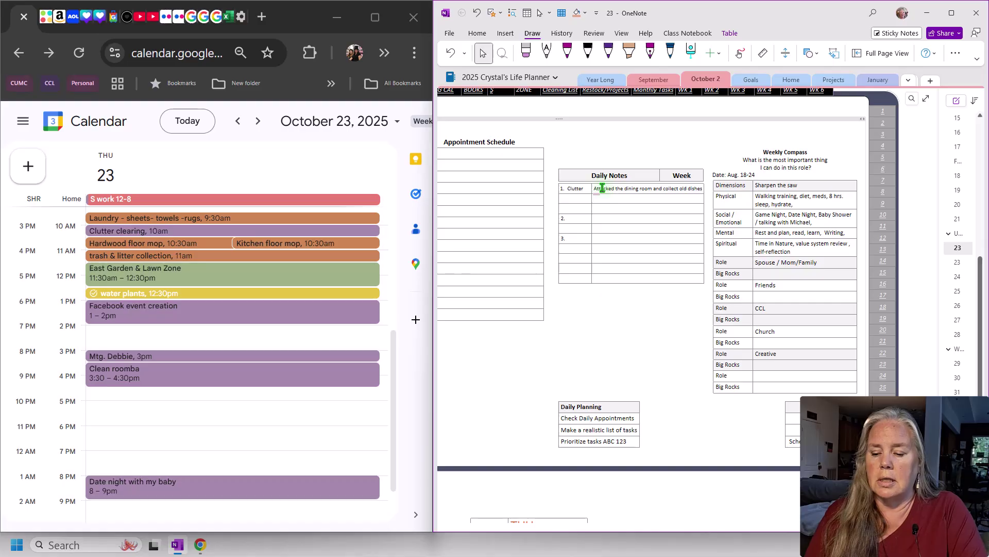
pyautogui.write(' and napkins t')
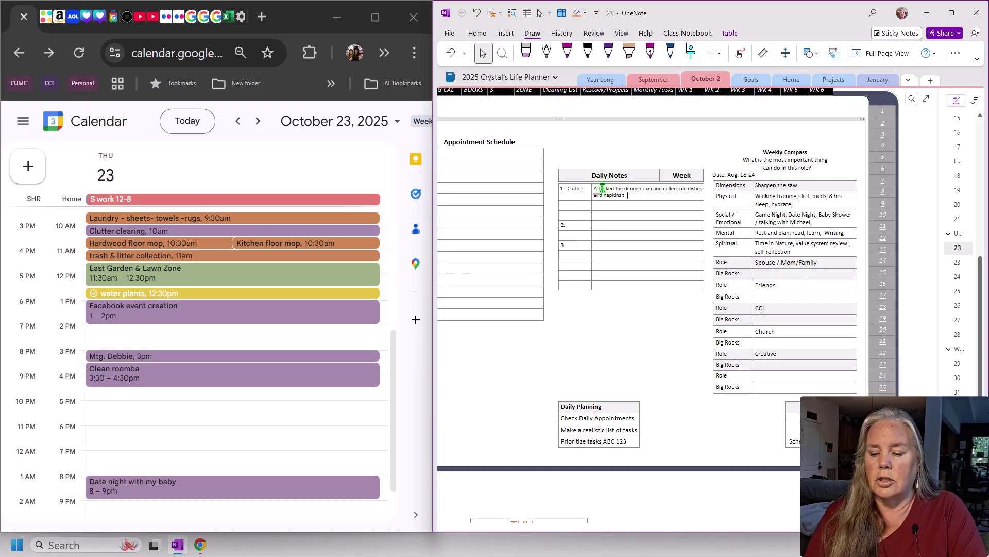
pyautogui.write('nate')
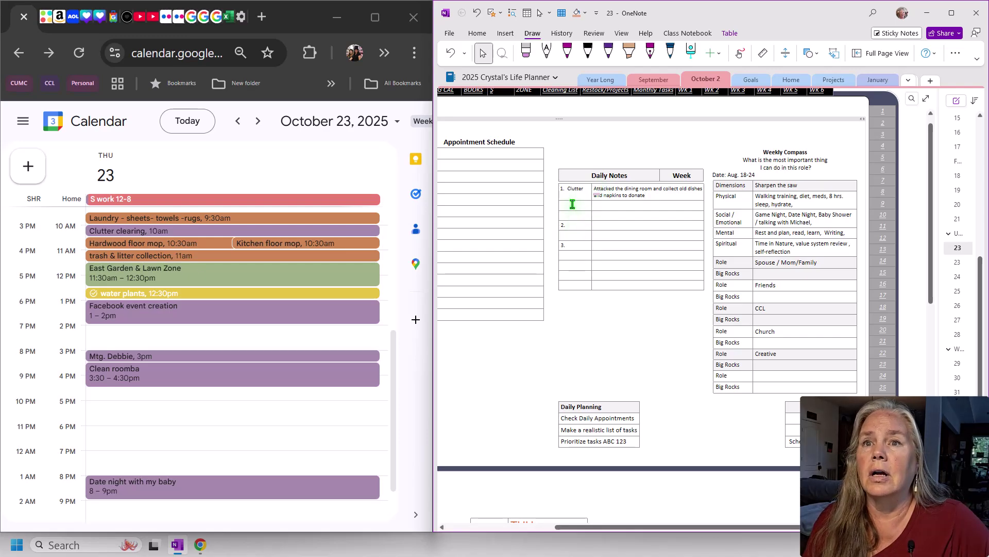
# - Fill Daily Notes item 2 with the contact's first name and "The final paperwork is set for the conference to be held on the 27th of Oct."
pyautogui.click(573, 225)
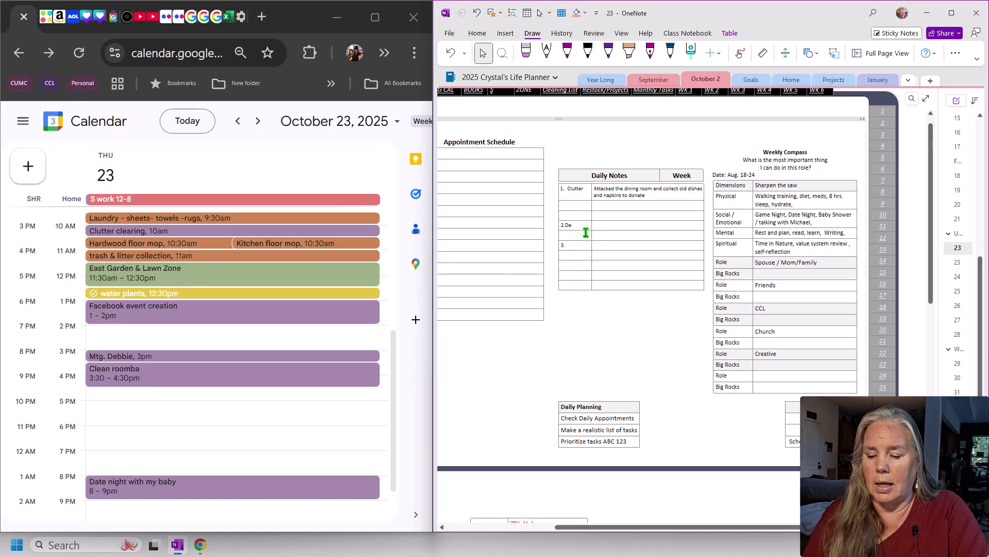
pyautogui.click(617, 224)
pyautogui.write('The')
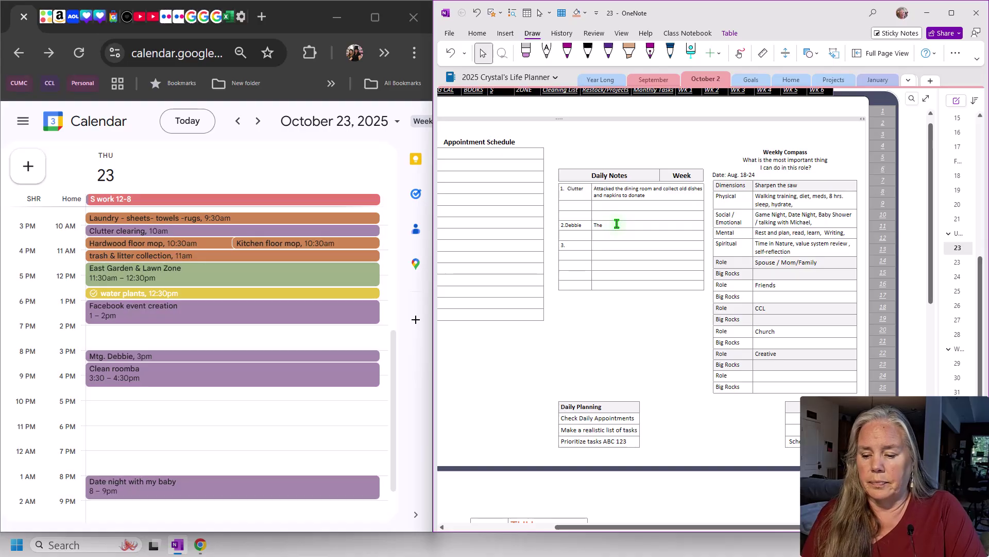
pyautogui.write(' final paperwork is set')
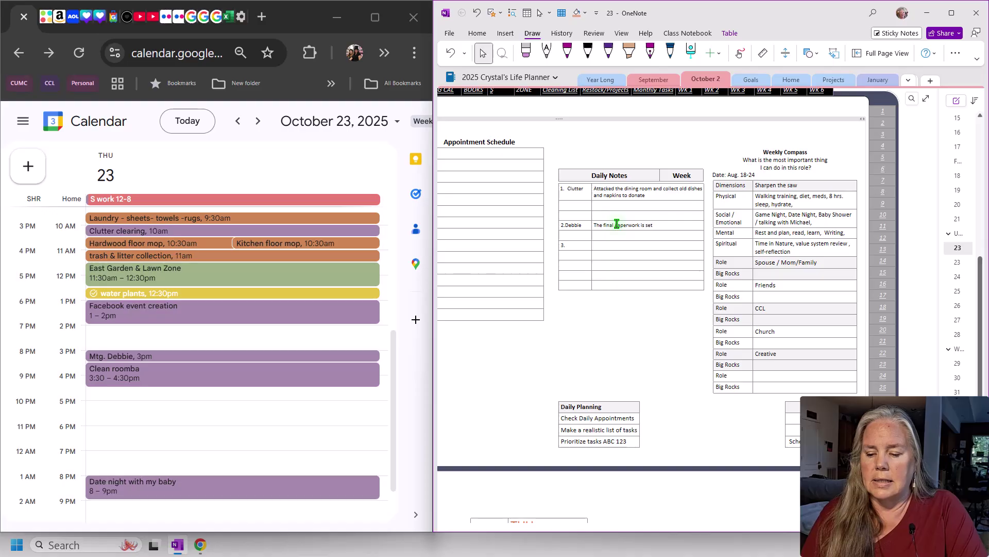
pyautogui.write(' for the ')
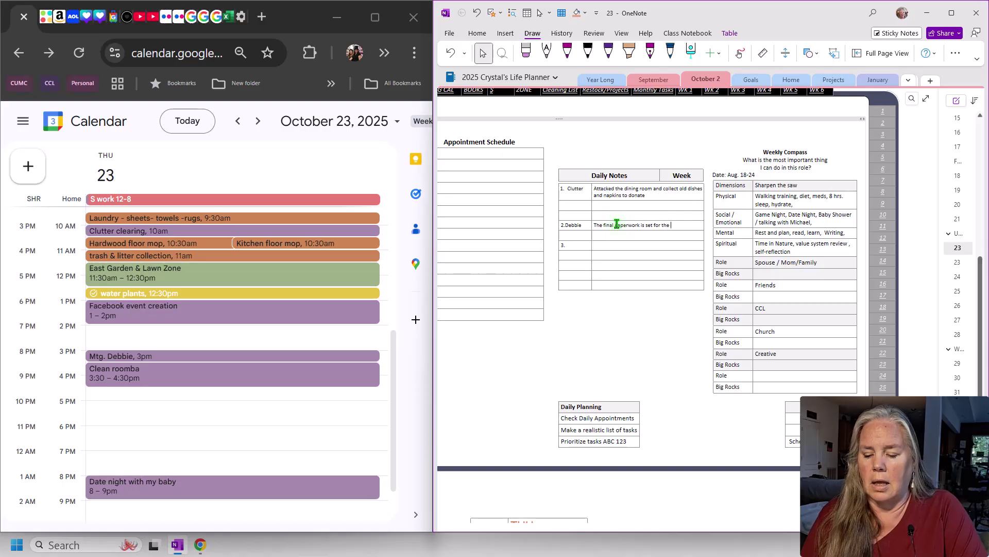
pyautogui.write('co')
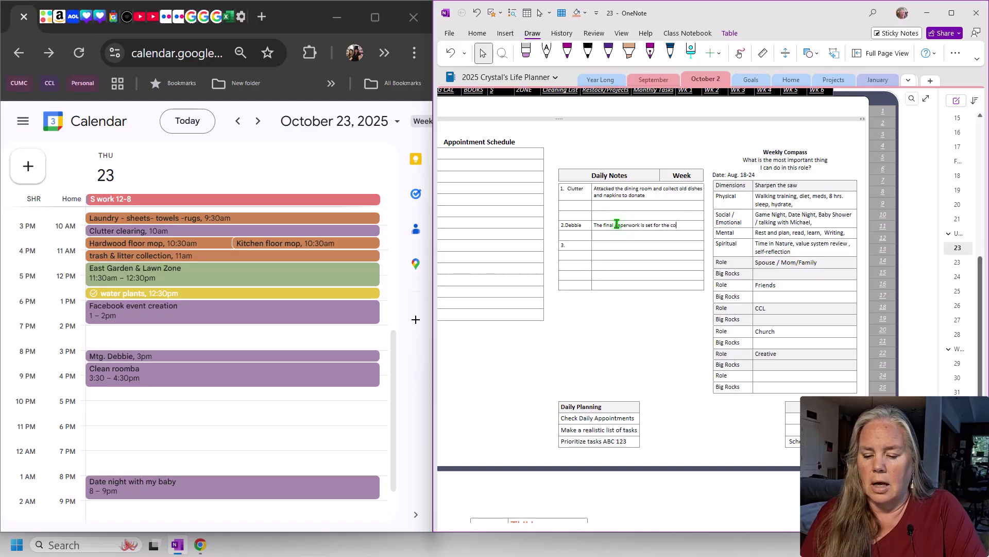
pyautogui.write('nfere')
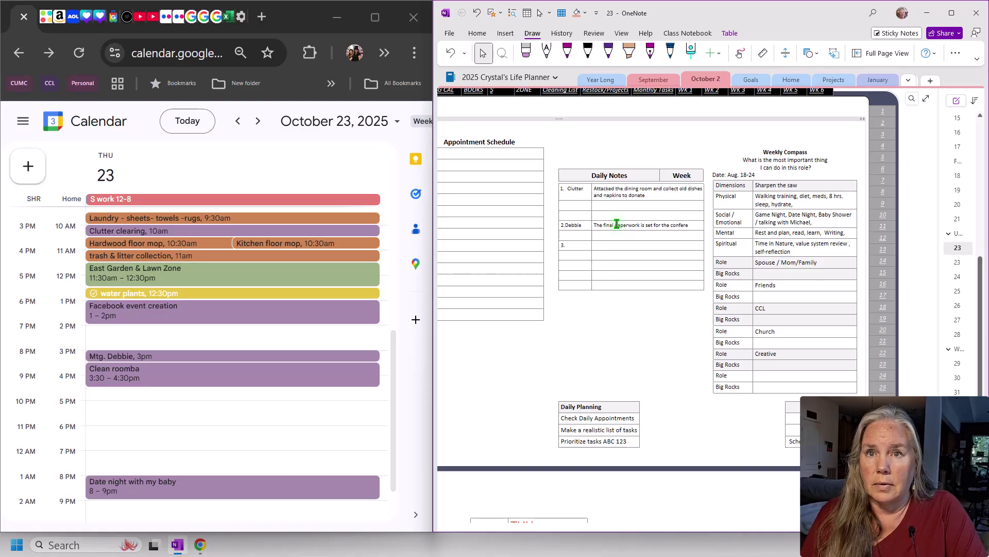
pyautogui.write('nce to')
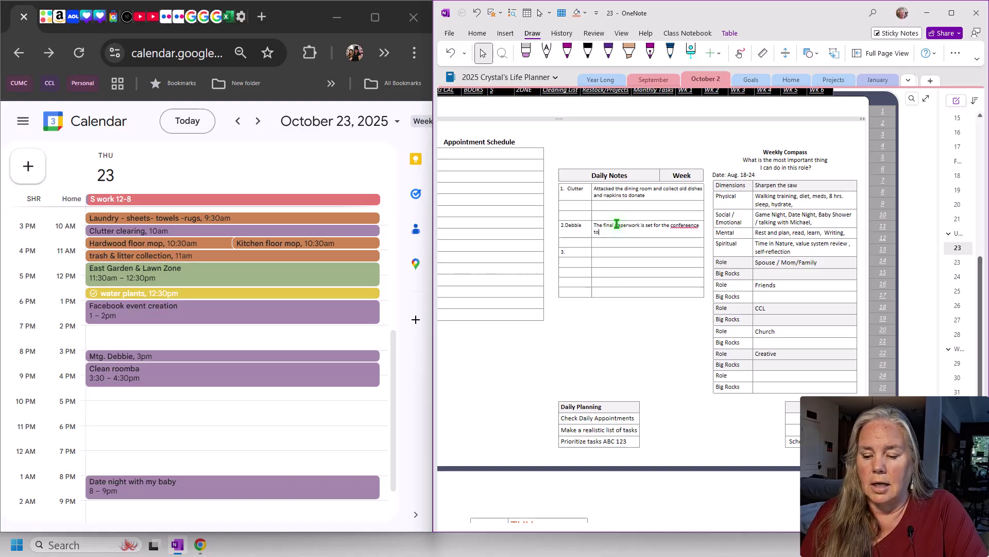
pyautogui.write(' be held on the 27th')
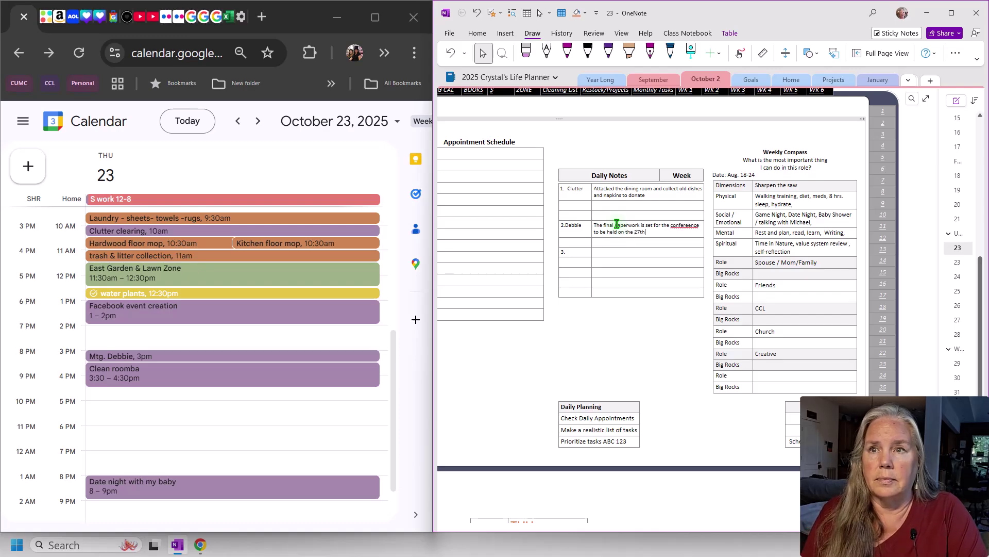
pyautogui.write('Oct')
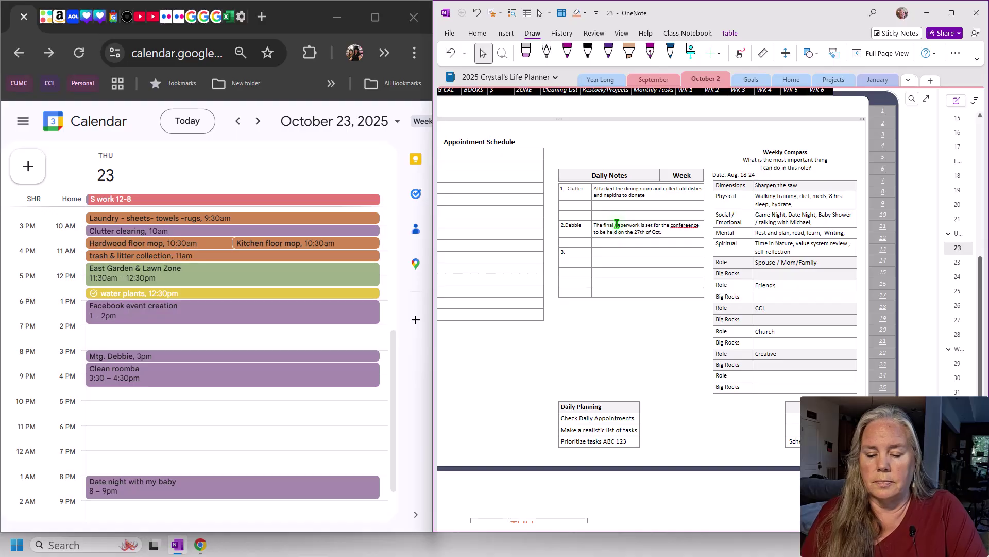
pyautogui.rightClick(674, 225)
pyautogui.click(720, 206)
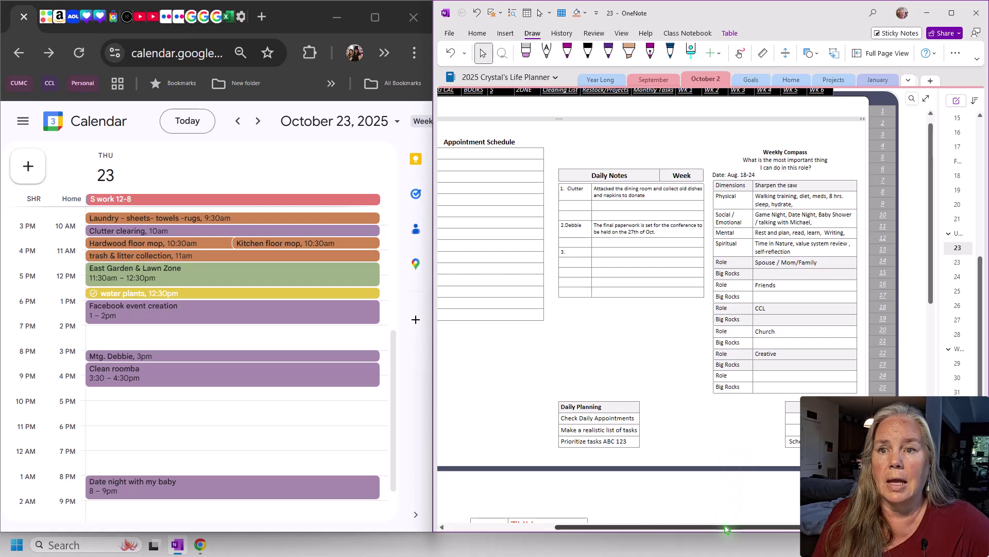
# - Enter filler text in the note column of the last Daily Notes row and add another row below it
pyautogui.moveTo(724, 525); pyautogui.dragTo(675, 525)
pyautogui.moveTo(652, 524); pyautogui.dragTo(635, 524)
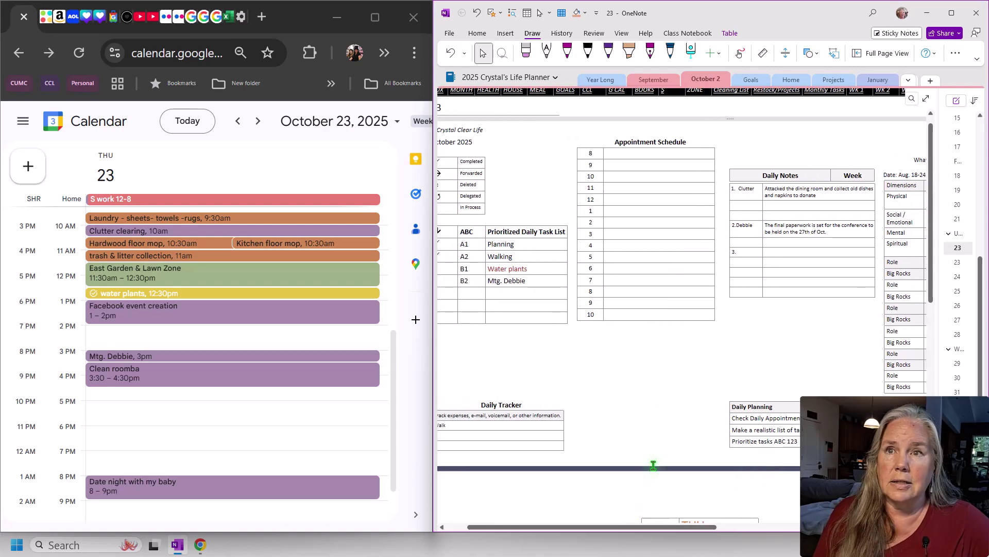
pyautogui.click(792, 290)
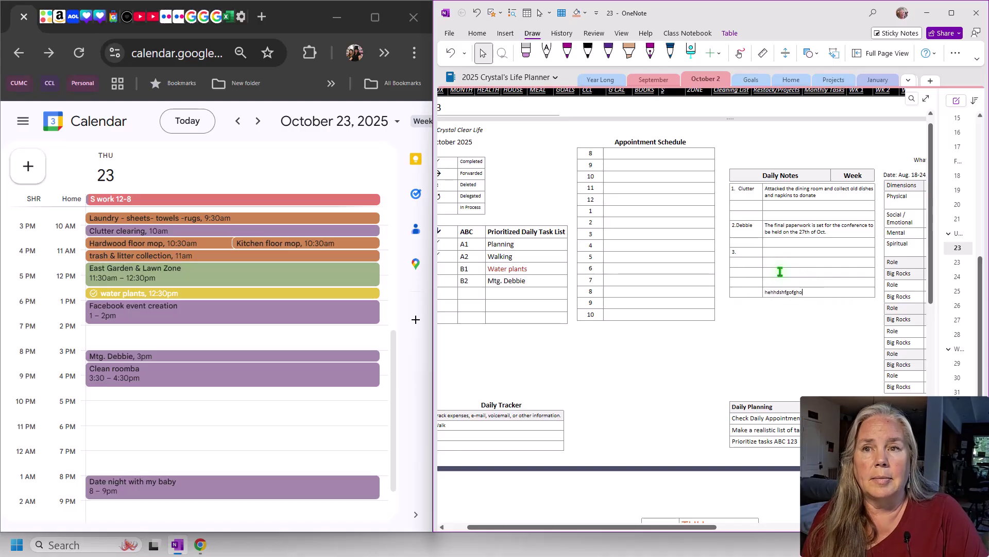
pyautogui.press('Tab')
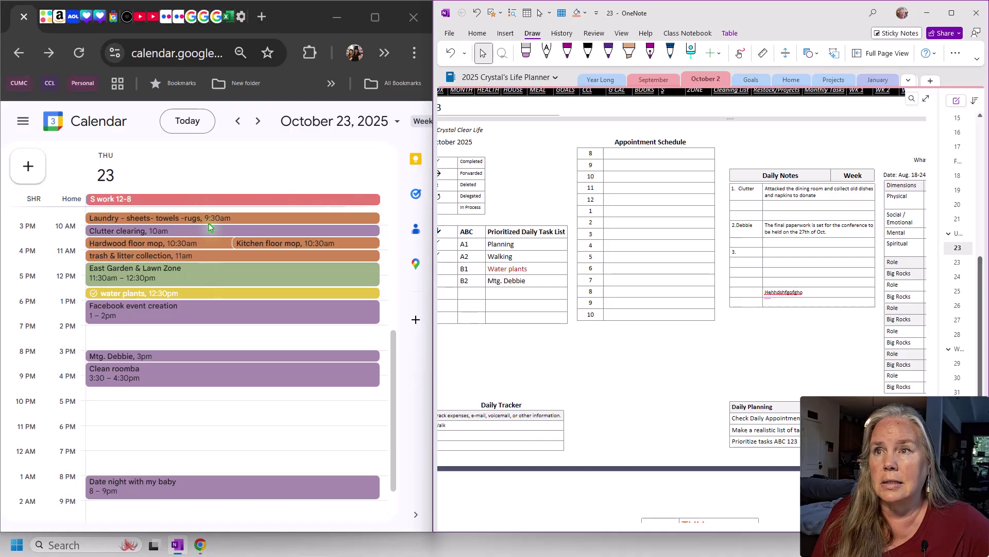
pyautogui.click(222, 181)
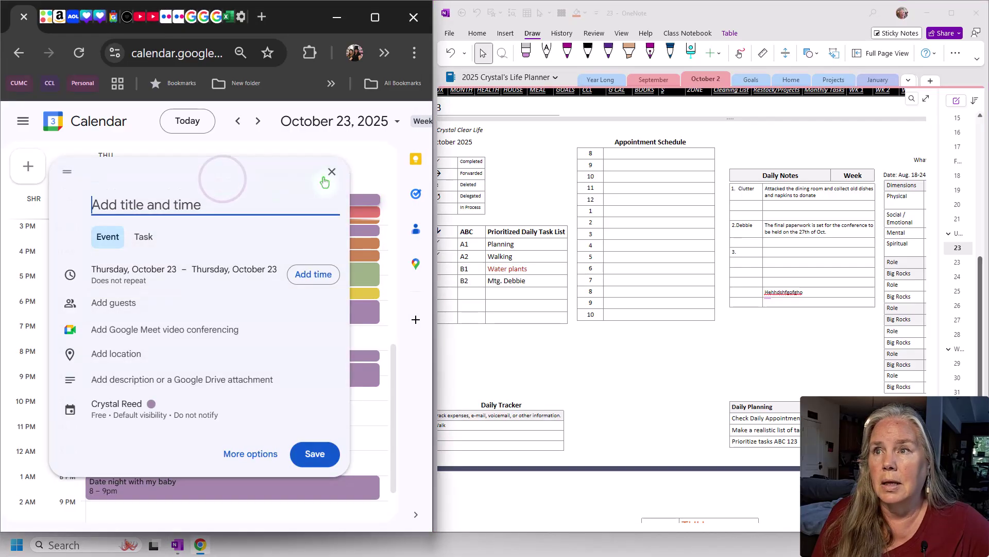
pyautogui.click(331, 173)
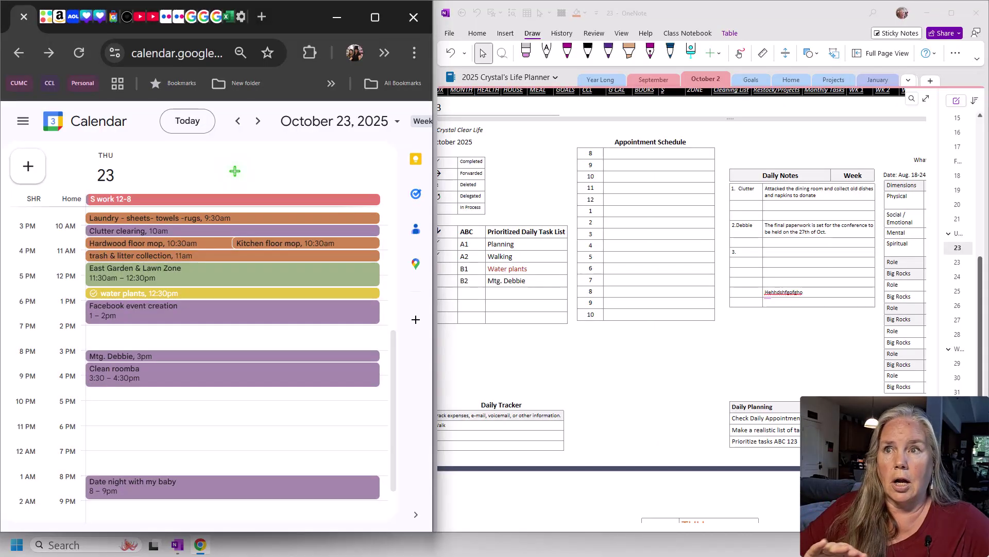
pyautogui.click(235, 171)
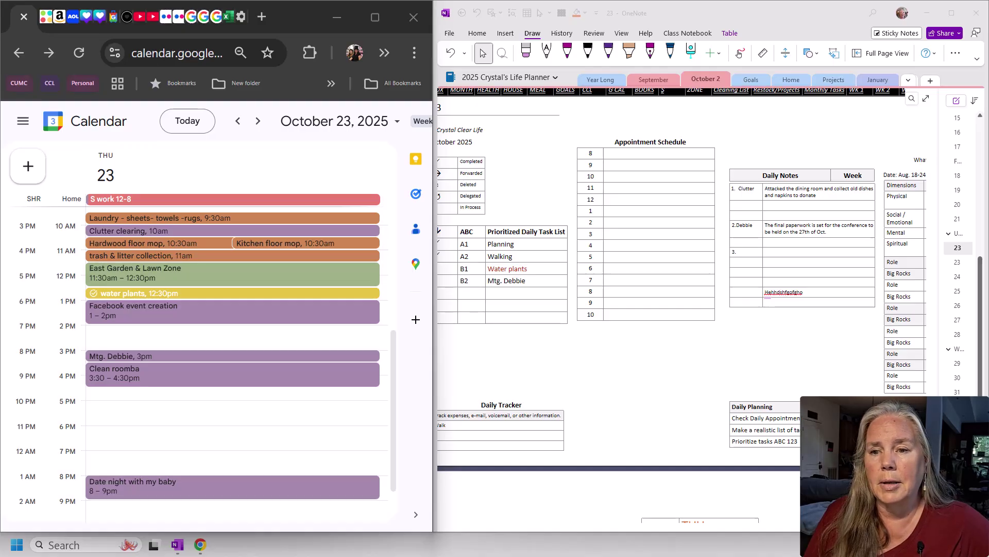
# - Capture a screenshot of the calendar and planner side by side and open it in Snipping Tool
pyautogui.click(685, 489)
pyautogui.moveTo(750, 239); pyautogui.dragTo(523, 199)
pyautogui.click(575, 190)
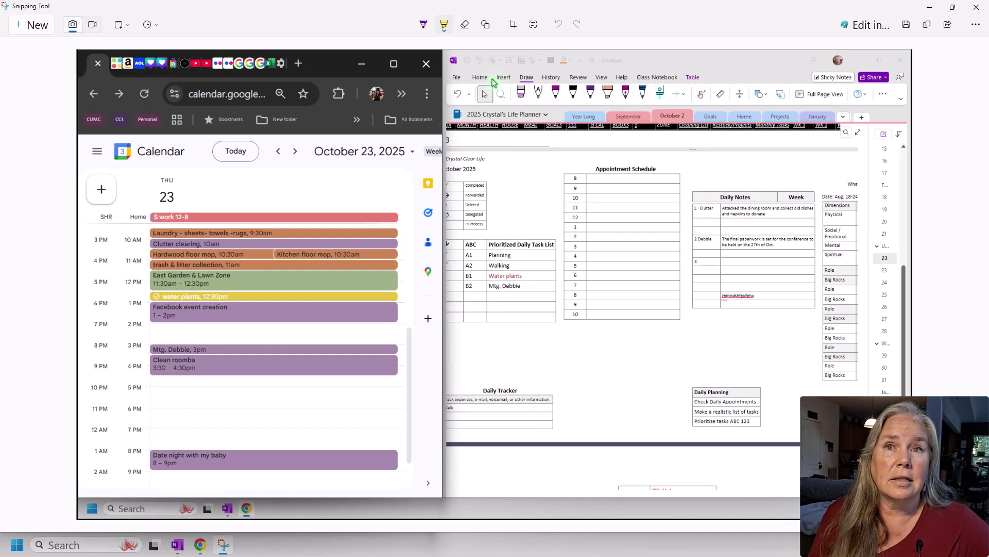
# - Crop the screenshot to the October 23, 2025 calendar day, keeping the date header, Home time column and events through 9 PM
pyautogui.click(512, 24)
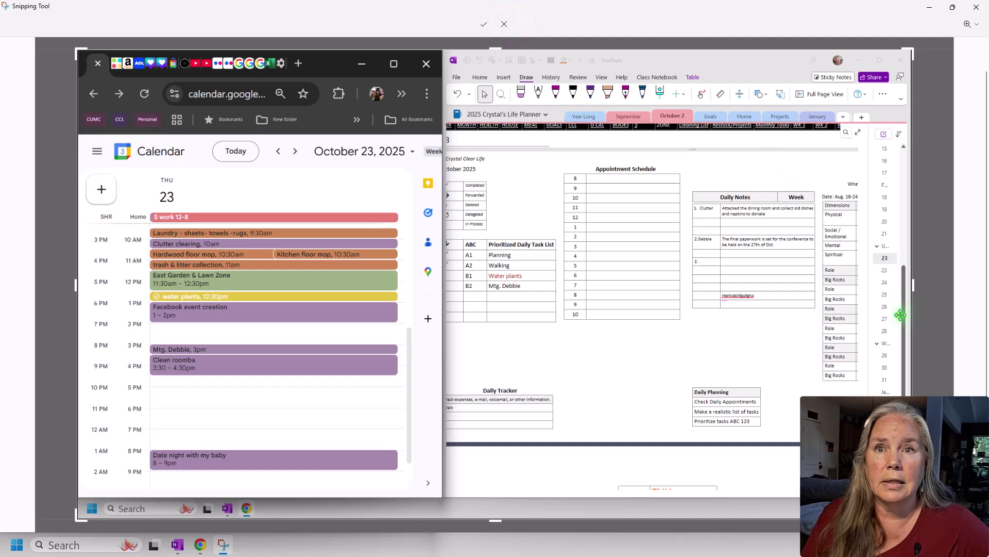
pyautogui.moveTo(913, 287); pyautogui.dragTo(408, 285)
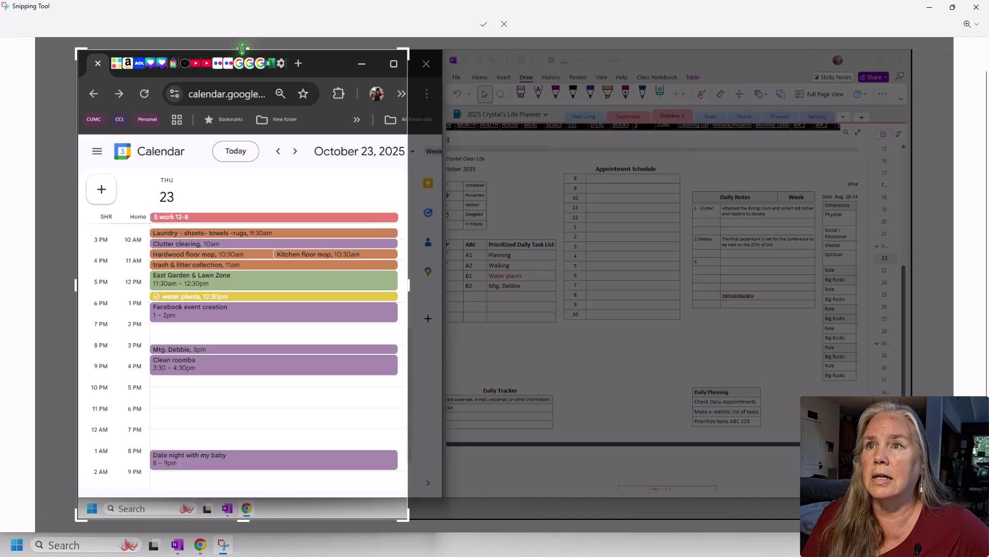
pyautogui.moveTo(243, 50); pyautogui.dragTo(255, 138)
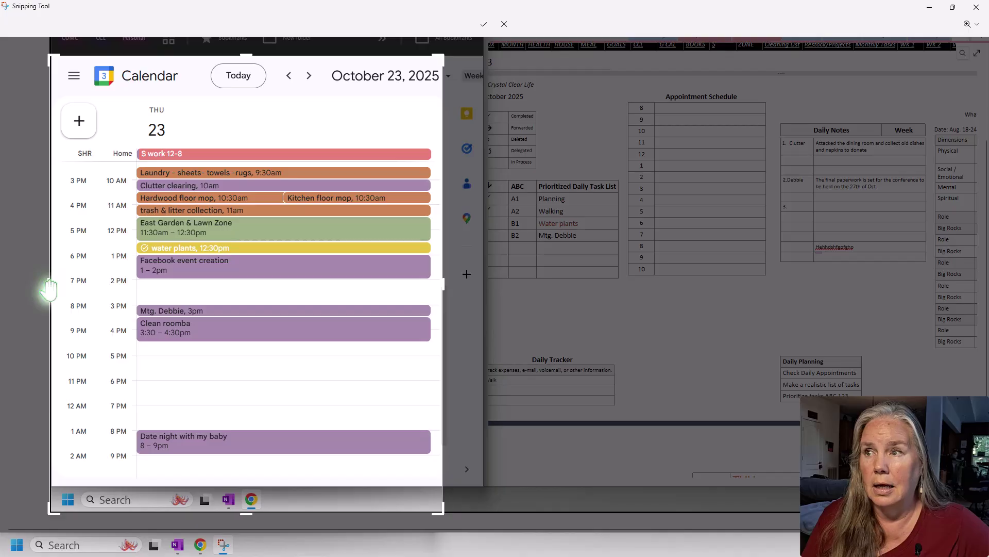
pyautogui.moveTo(49, 281); pyautogui.dragTo(103, 282)
pyautogui.moveTo(272, 510); pyautogui.dragTo(275, 463)
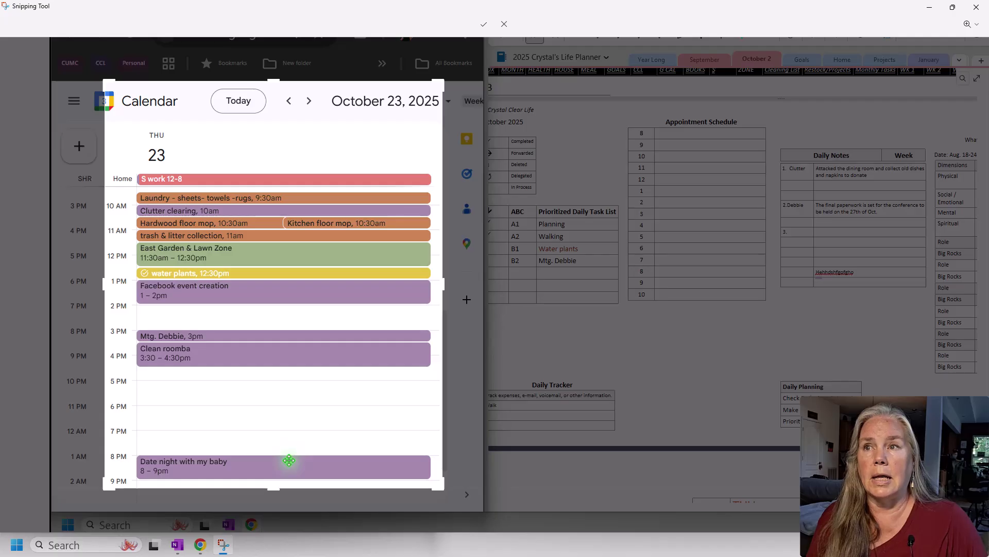
pyautogui.press('Return')
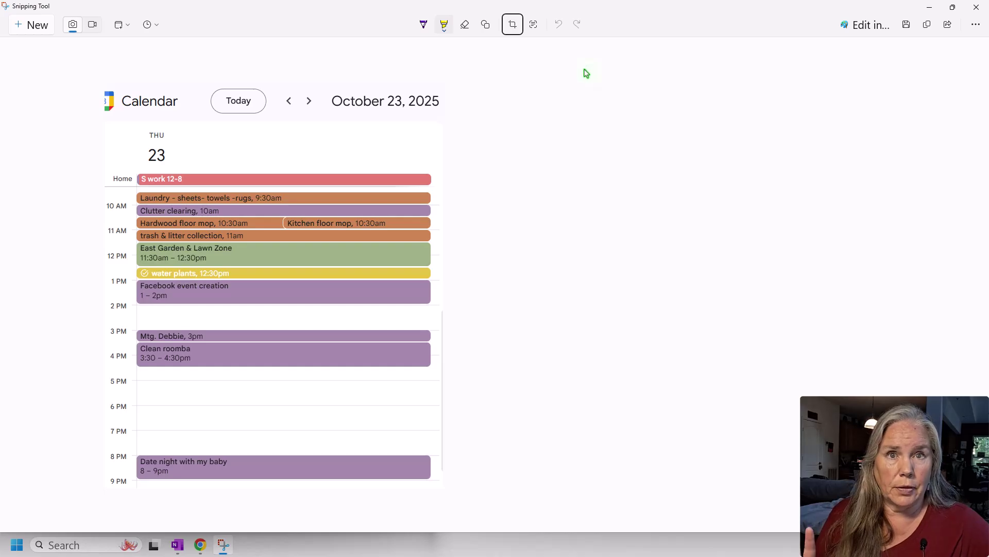
# - Copy the cropped calendar image and paste it into the blank area below the October 23 planner page in OneNote
pyautogui.rightClick(359, 243)
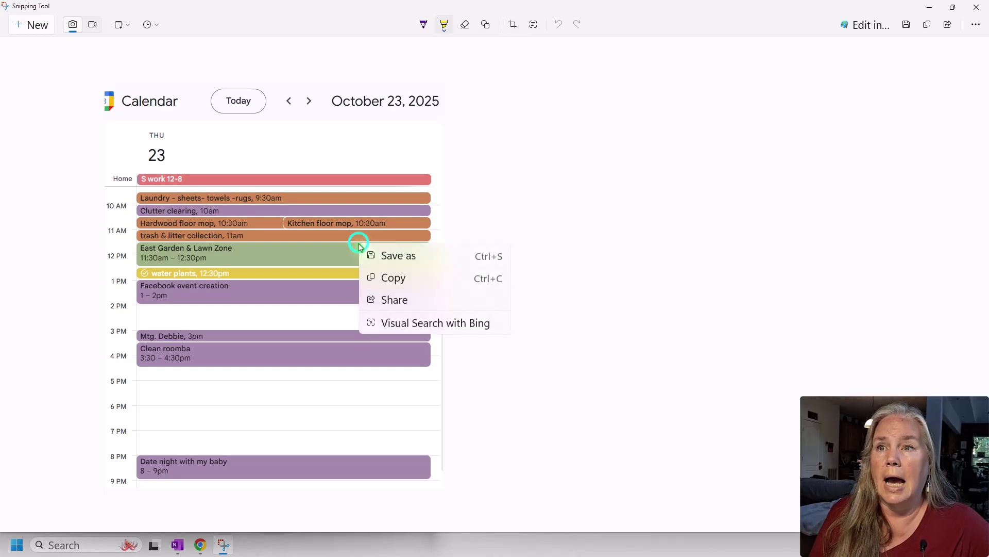
pyautogui.click(391, 277)
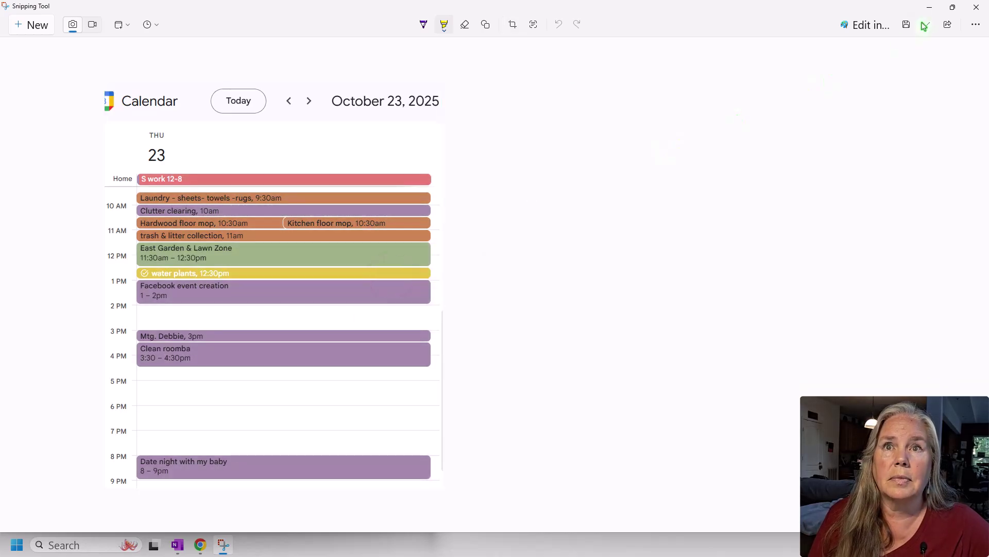
pyautogui.click(930, 10)
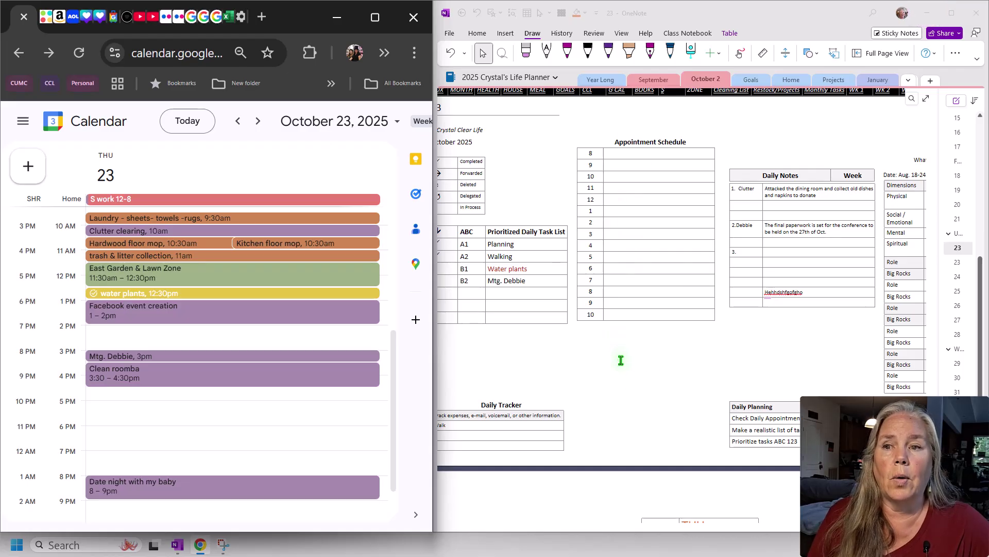
pyautogui.click(644, 521)
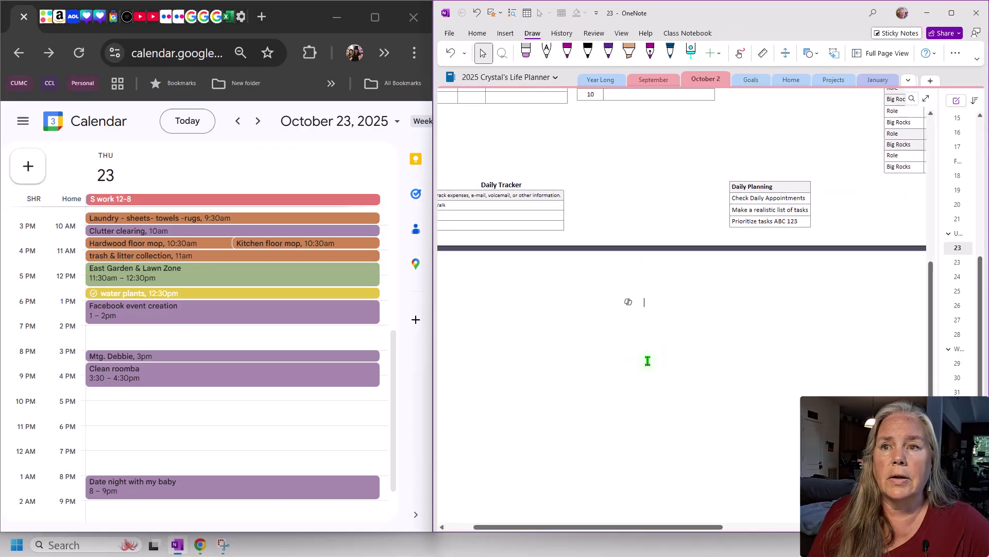
pyautogui.rightClick(650, 310)
pyautogui.click(678, 392)
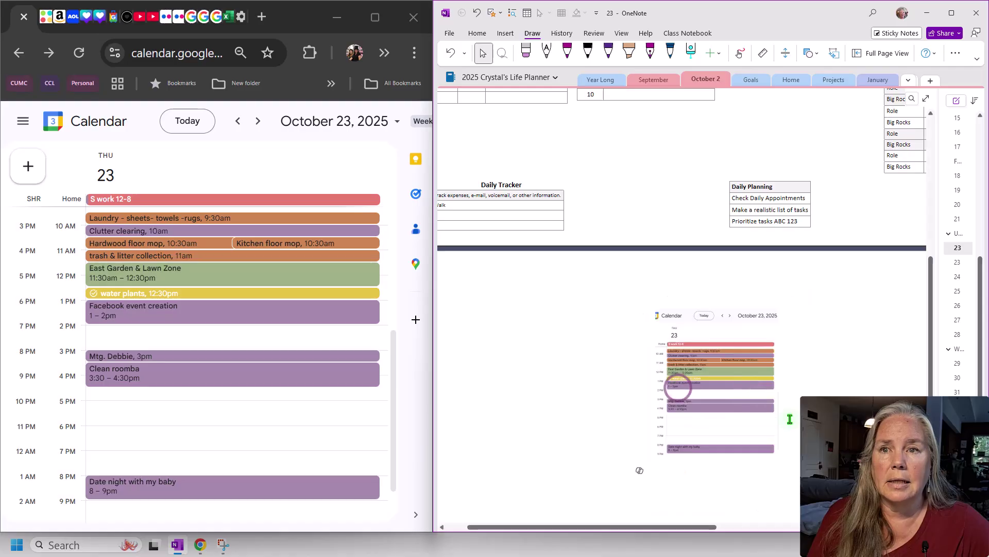
# - Move the pasted calendar image onto the Appointment Schedule table and enlarge it to the table's size
pyautogui.moveTo(738, 401); pyautogui.dragTo(672, 246)
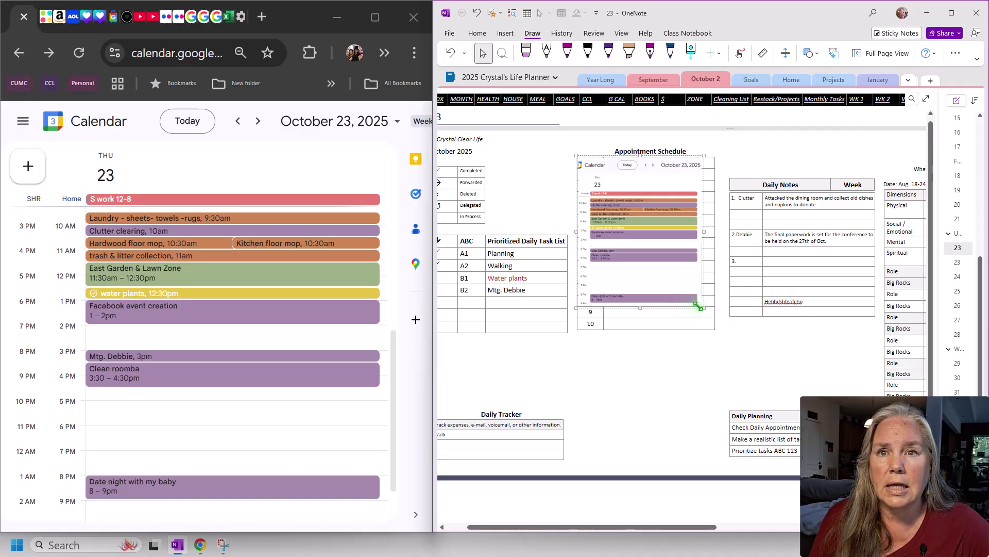
pyautogui.moveTo(701, 306); pyautogui.dragTo(709, 330)
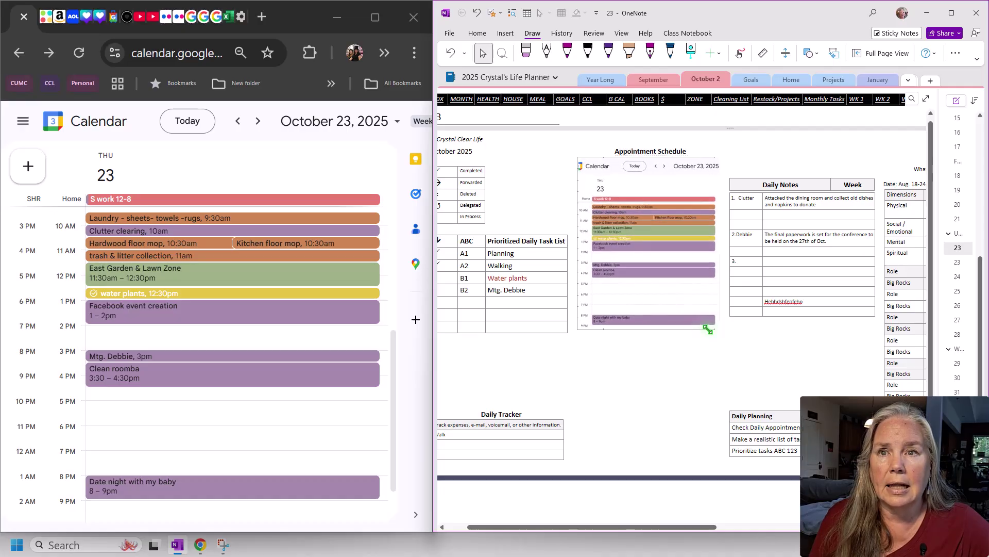
pyautogui.click(682, 417)
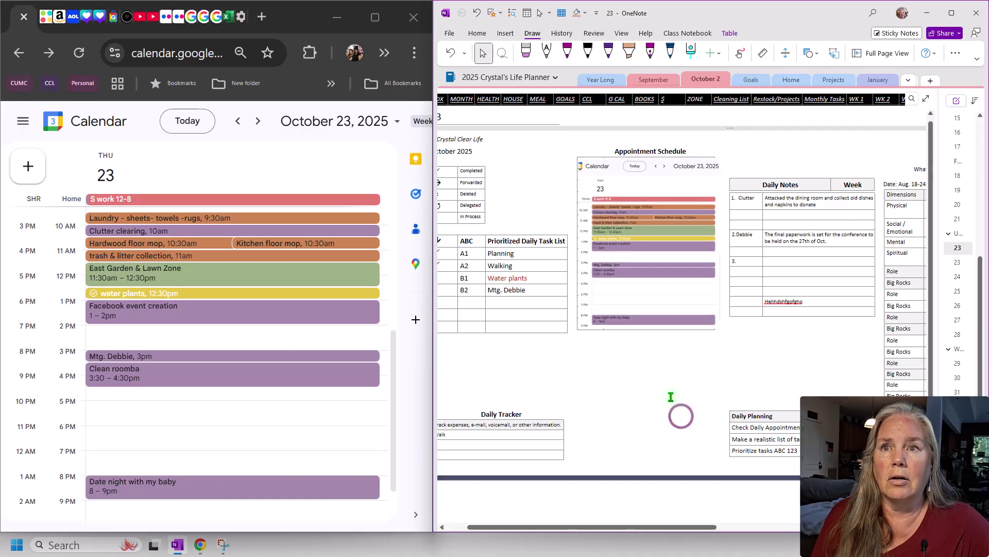
# - Nudge and slightly enlarge the calendar image so it fully covers the Appointment Schedule table's borders
pyautogui.keyDown('ctrl'); pyautogui.scroll(3, 705, 389); pyautogui.keyUp('ctrl')
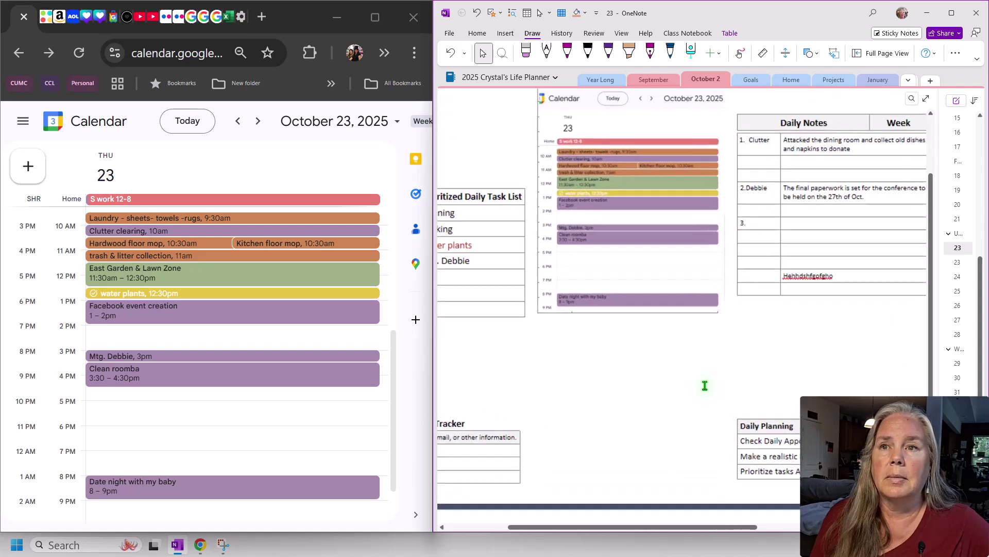
pyautogui.scroll(3, 703, 385)
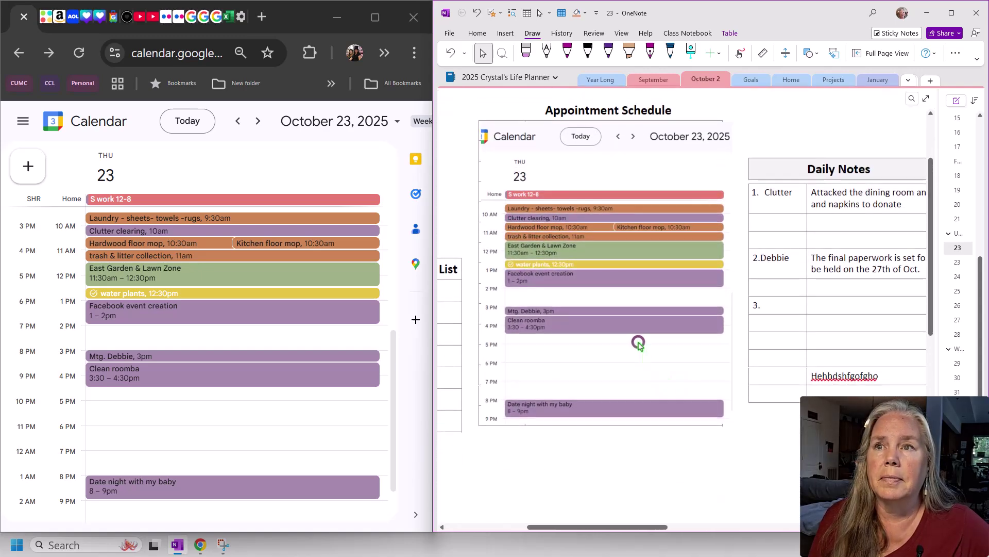
pyautogui.click(639, 344)
pyautogui.moveTo(639, 344); pyautogui.dragTo(639, 351)
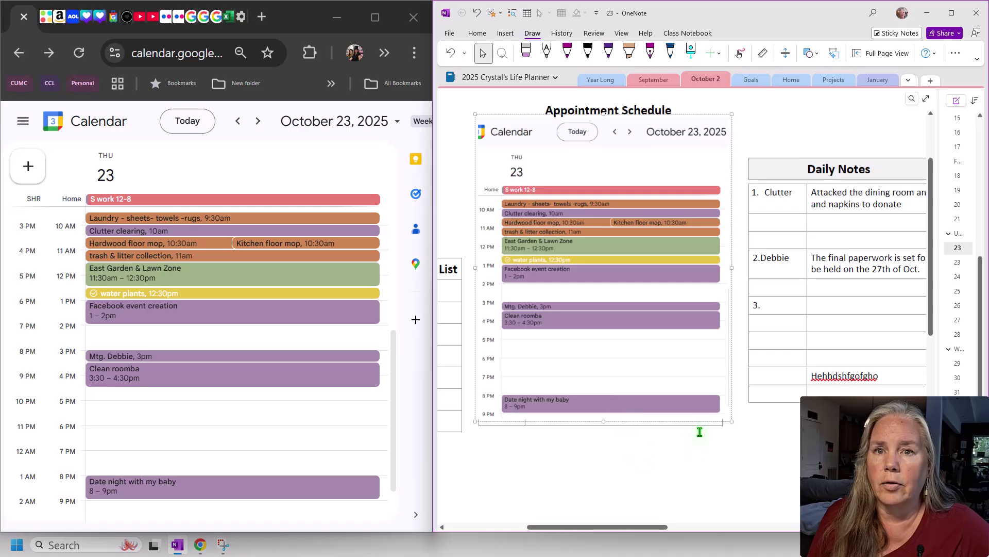
pyautogui.moveTo(726, 423)
pyautogui.mouseDown()
pyautogui.moveTo(735, 416)
pyautogui.moveTo(735, 425)
pyautogui.mouseUp()
pyautogui.click(699, 464)
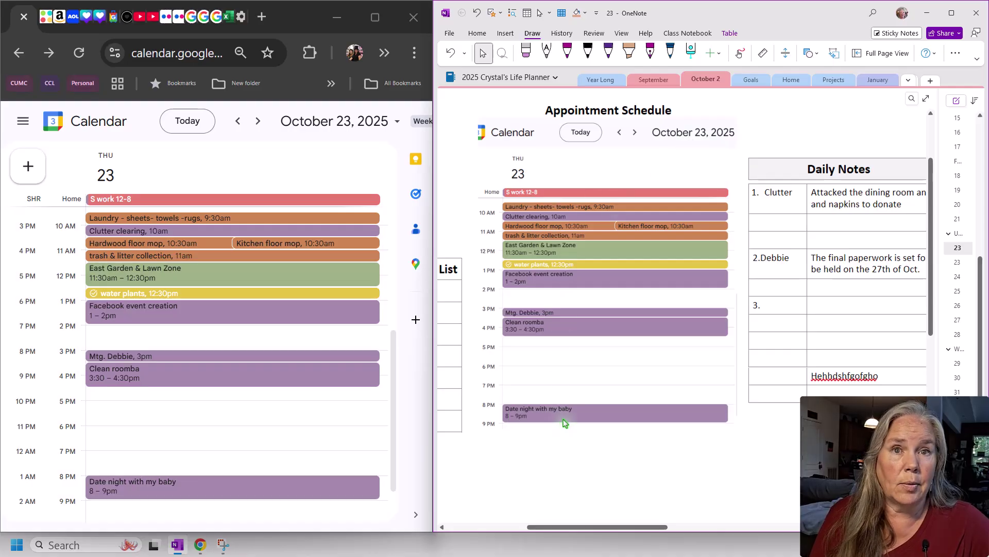
pyautogui.click(651, 461)
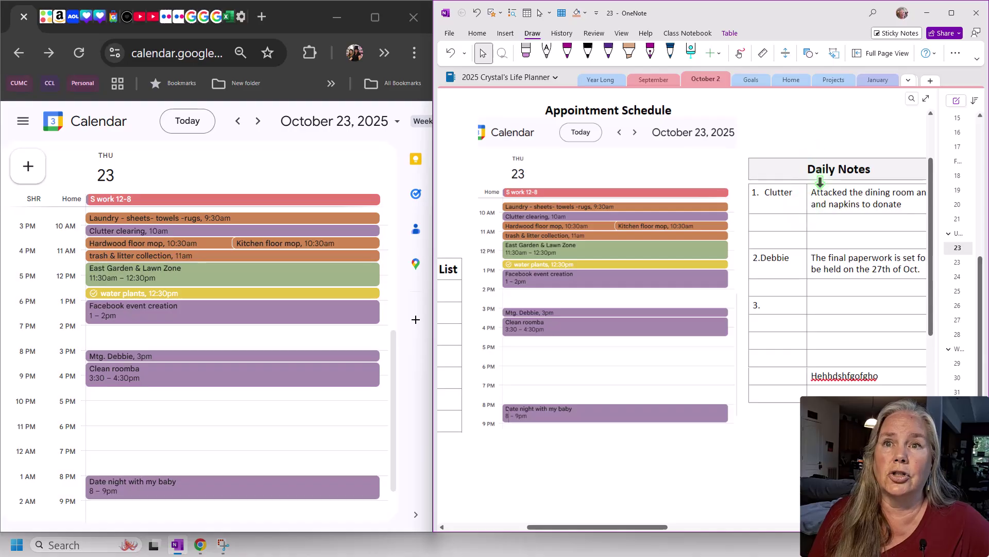
pyautogui.scroll(-5, 685, 310)
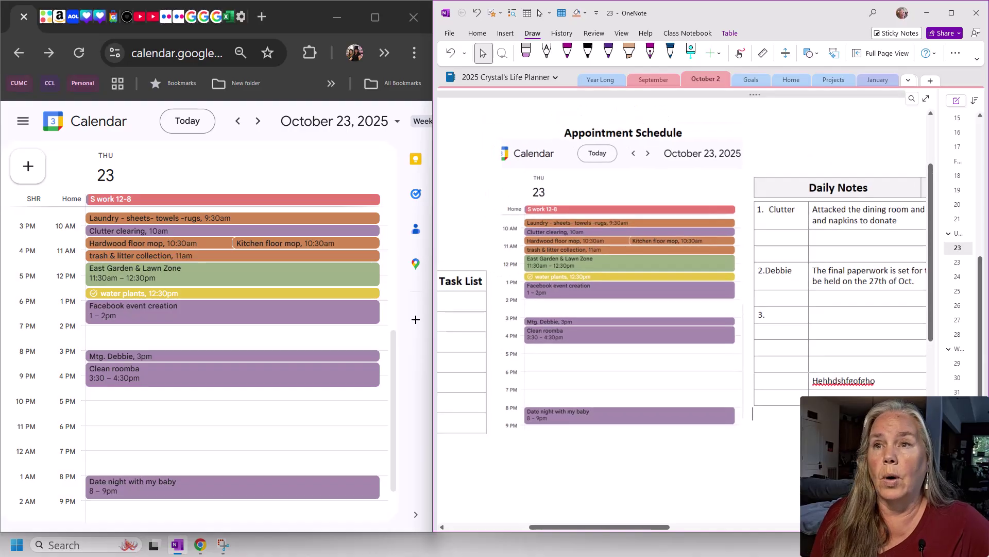
pyautogui.scroll(-3, 685, 309)
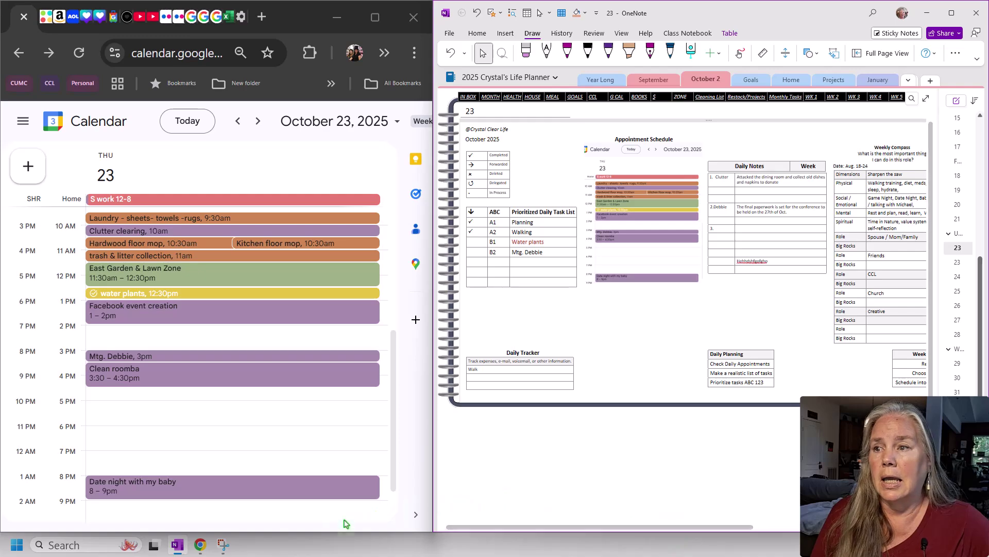
# - Return to the calendar snip in Snipping Tool, recognize its text and copy it as a table
pyautogui.click(222, 546)
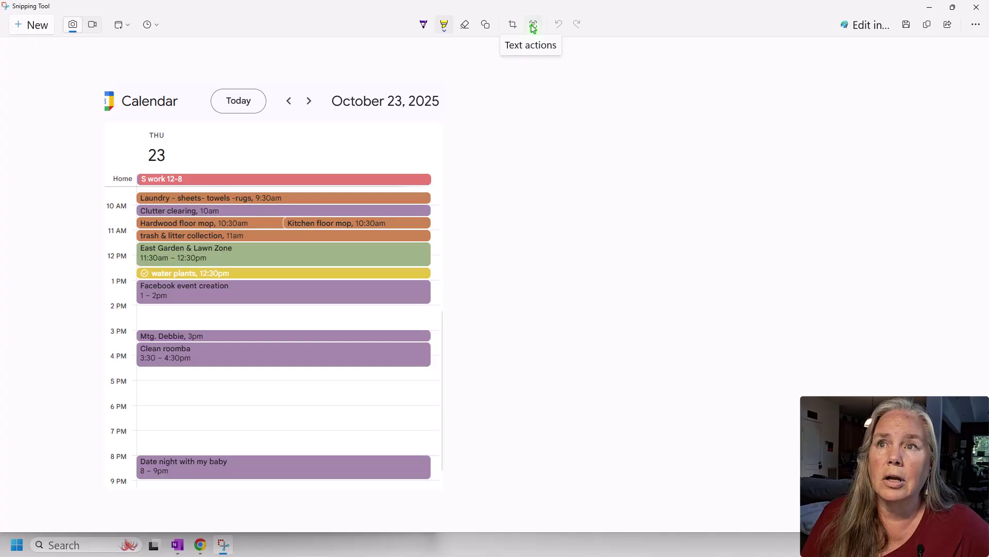
pyautogui.click(533, 27)
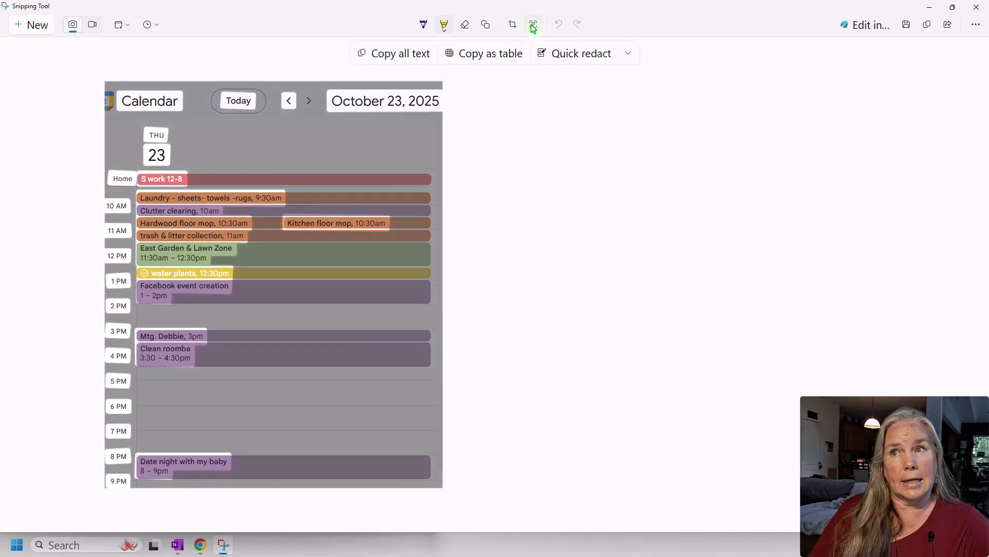
pyautogui.click(485, 54)
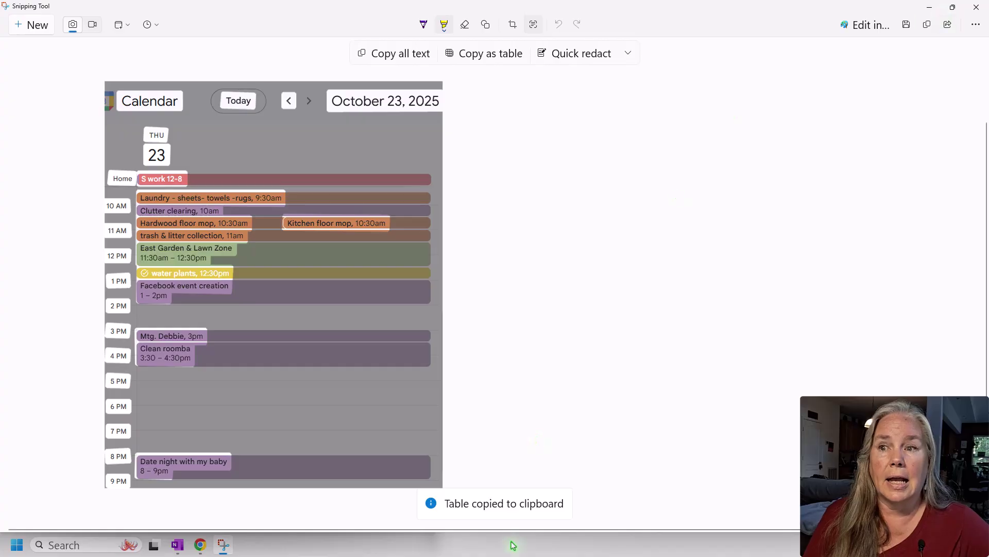
pyautogui.click(930, 7)
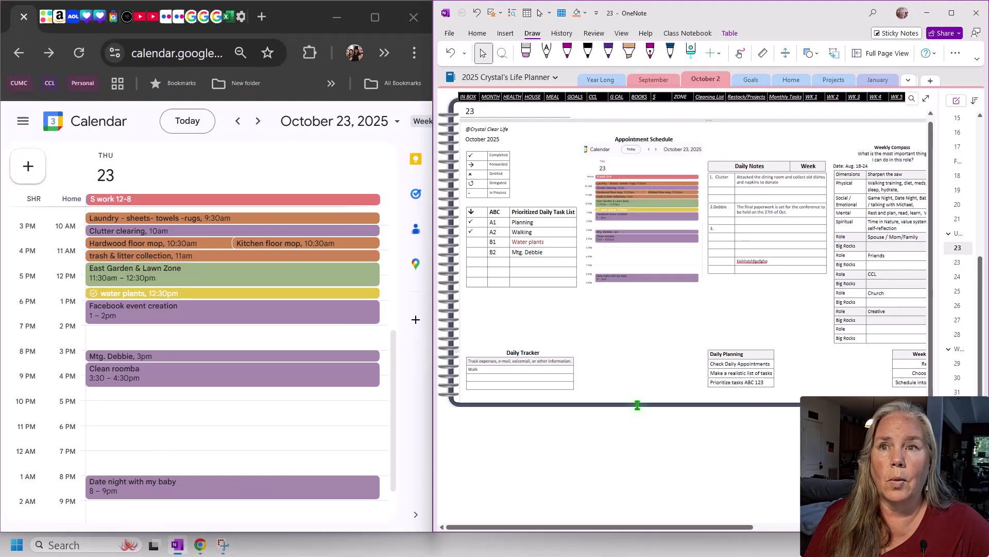
# - Paste the copied calendar table into the blank area below the planner page in OneNote
pyautogui.click(597, 446)
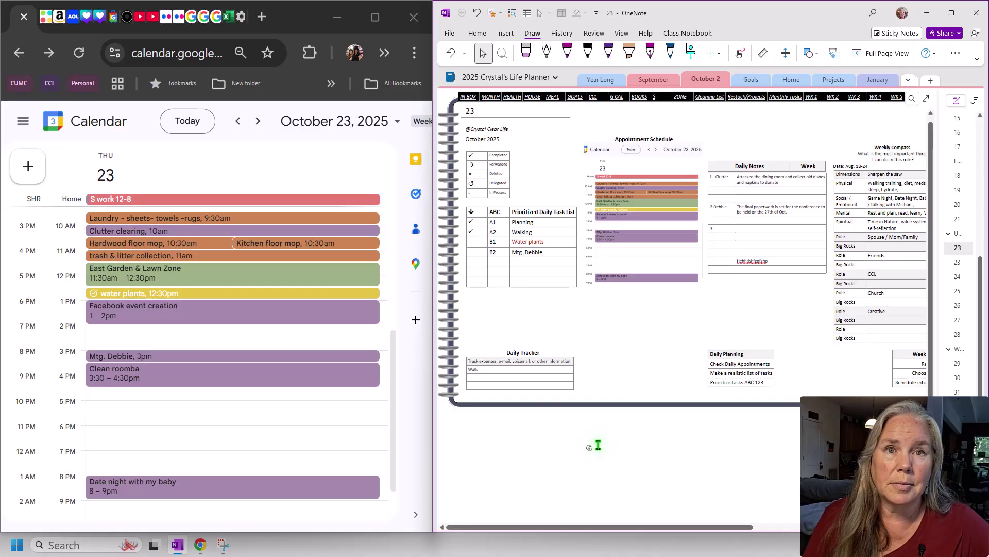
pyautogui.scroll(-5, 597, 445)
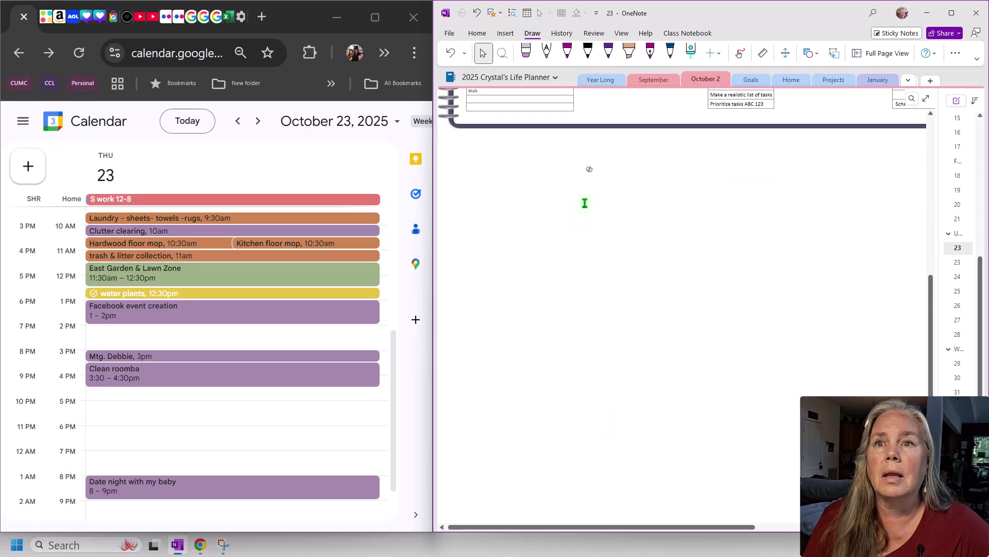
pyautogui.rightClick(604, 167)
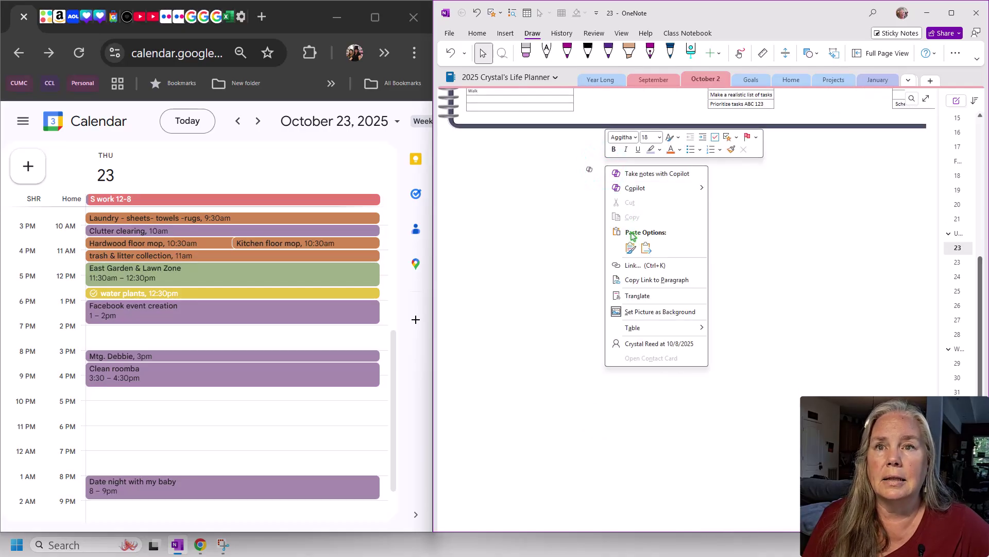
pyautogui.click(627, 245)
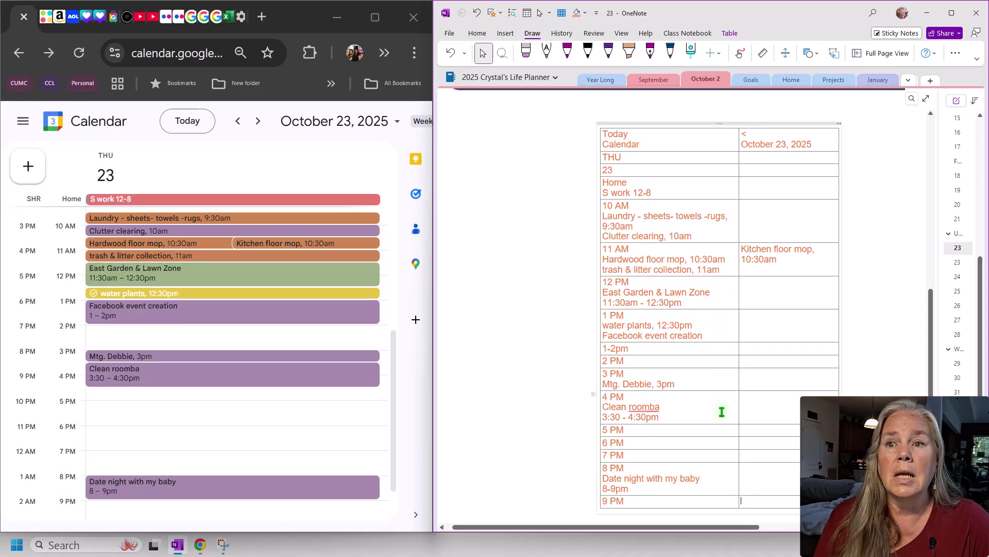
# - Move the calendar image off the Appointment Schedule to the blank area below the planner page, beside the pasted table
pyautogui.scroll(6, 722, 413)
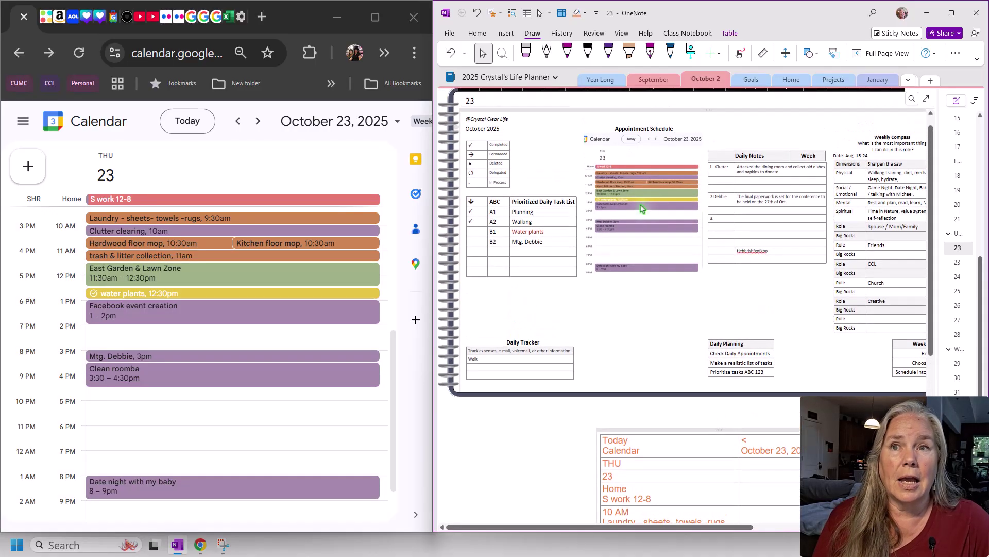
pyautogui.scroll(-3, 670, 443)
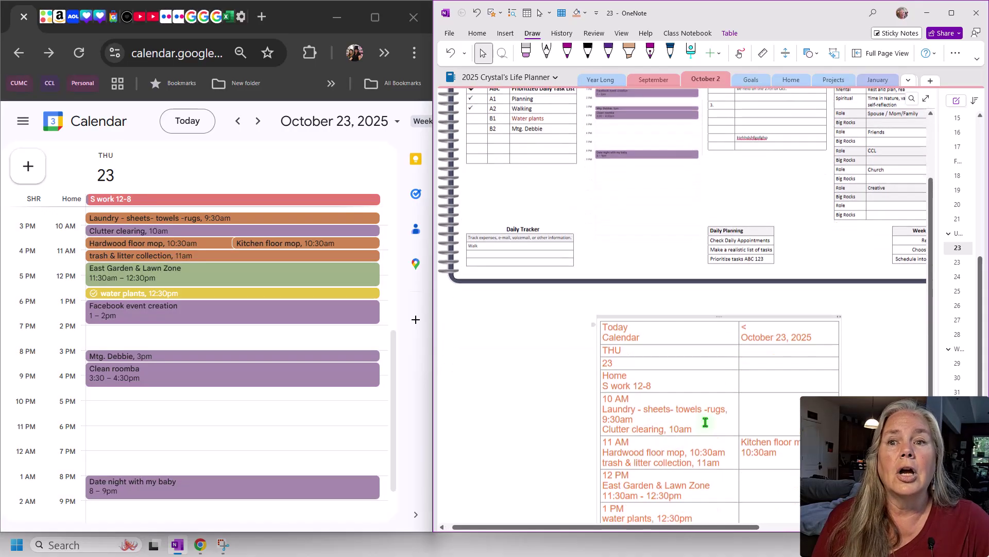
pyautogui.scroll(-1, 721, 312)
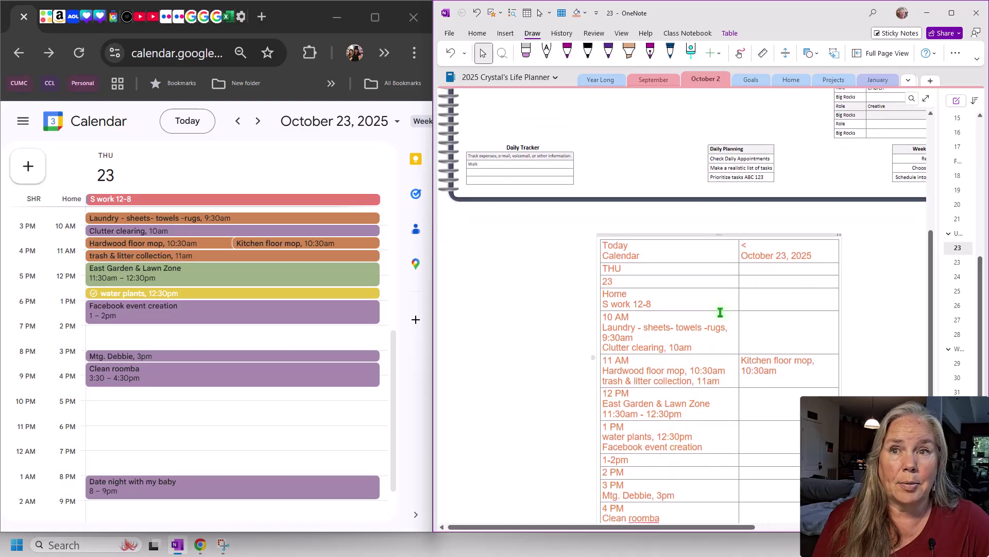
pyautogui.scroll(4, 715, 335)
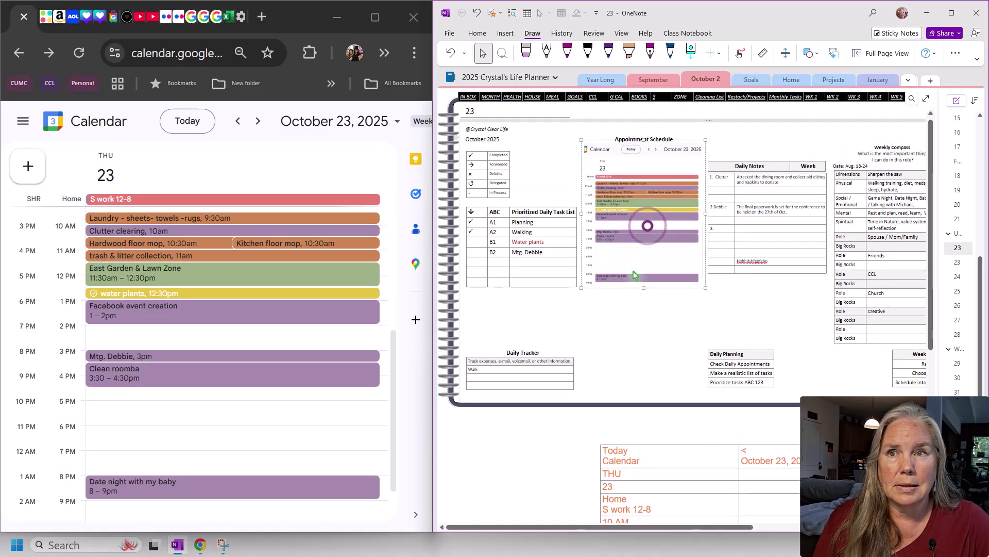
pyautogui.moveTo(647, 224); pyautogui.dragTo(509, 519)
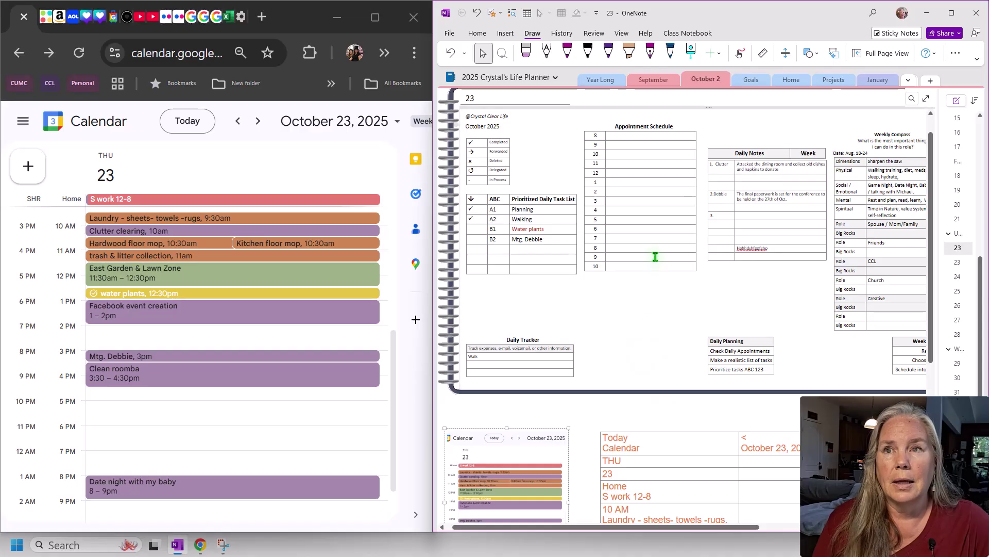
pyautogui.click(655, 238)
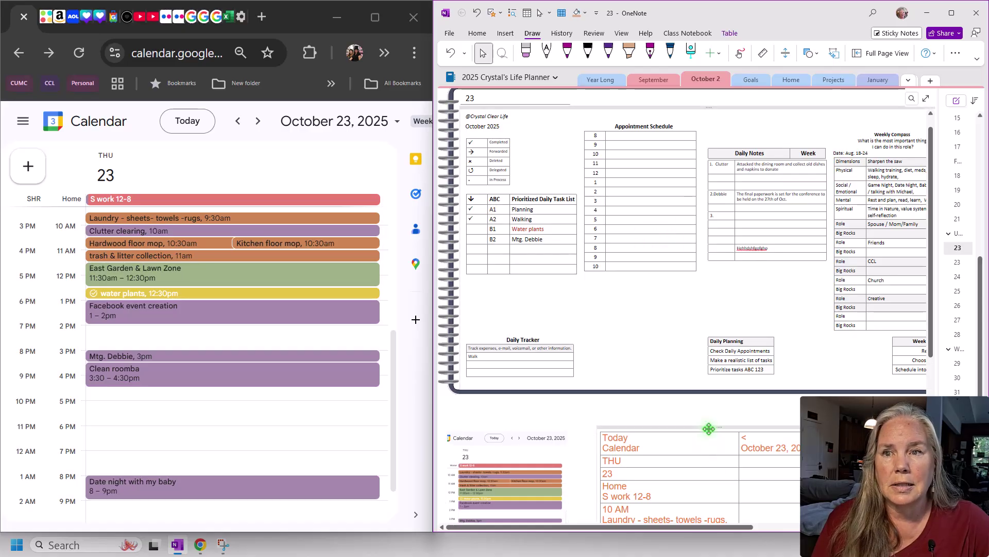
# - Try to place the pasted calendar table over the existing Appointment Schedule table
pyautogui.moveTo(708, 427); pyautogui.dragTo(692, 130)
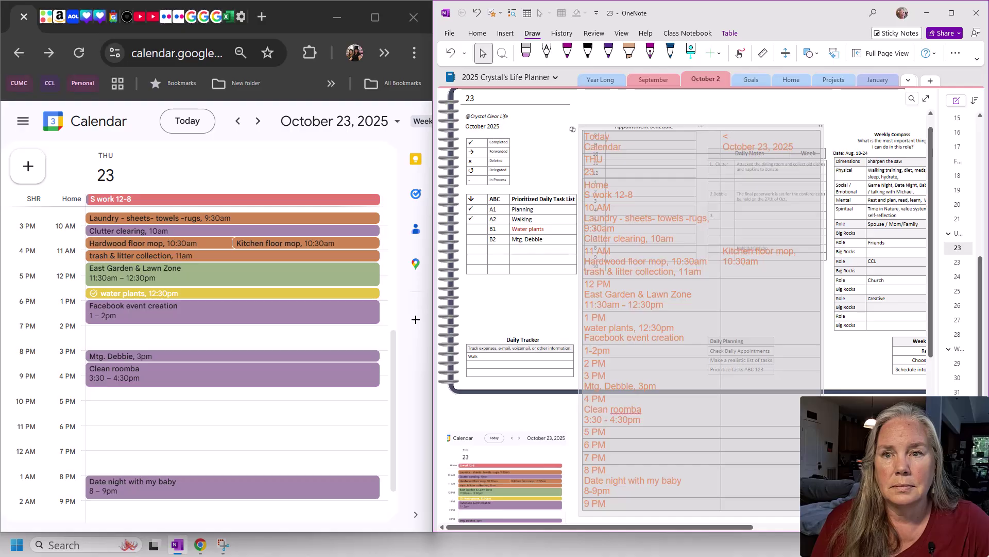
pyautogui.click(557, 311)
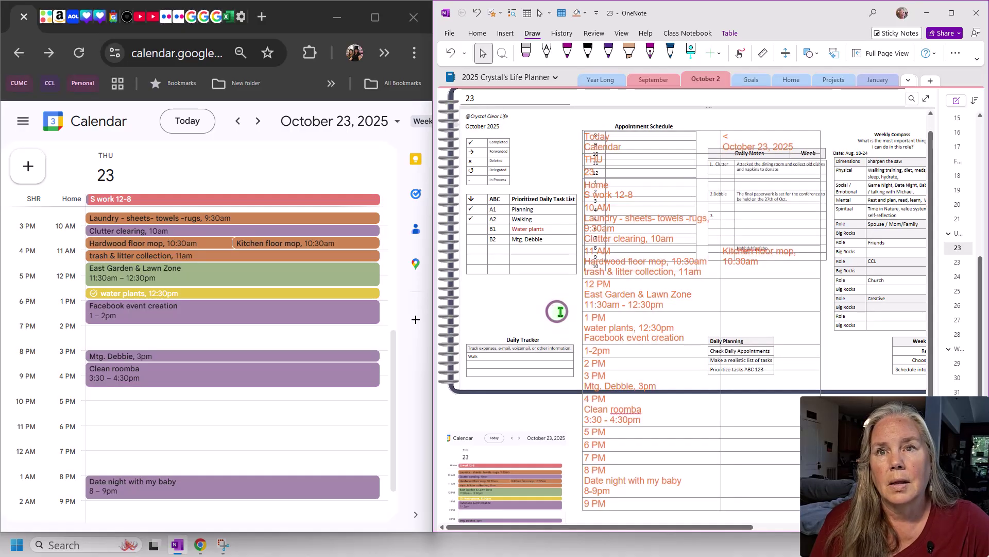
pyautogui.moveTo(702, 126); pyautogui.dragTo(708, 306)
# - Delete the blank hourly table under the Appointment Schedule heading and move the pasted calendar table into its place
pyautogui.moveTo(678, 264); pyautogui.dragTo(591, 137)
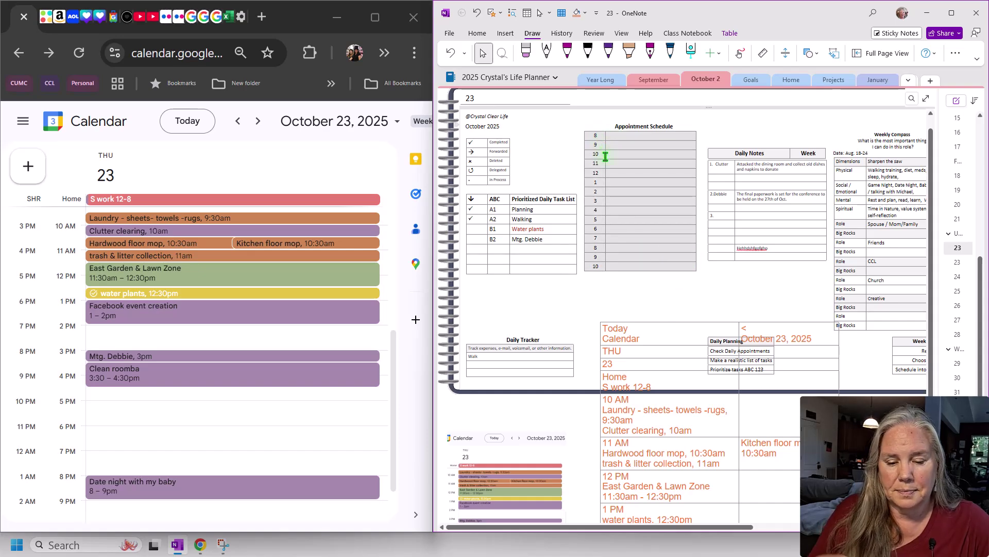
pyautogui.press('Delete')
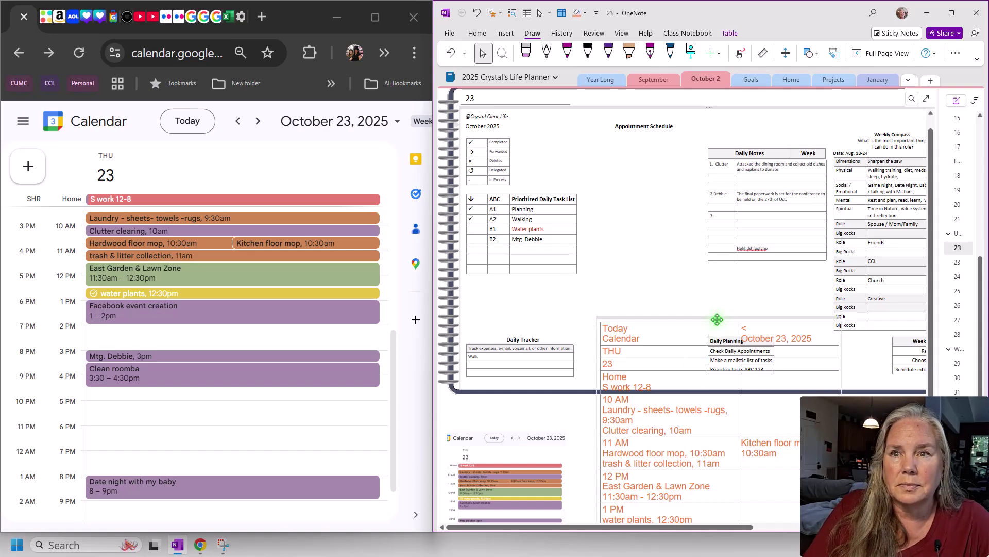
pyautogui.click(721, 350)
pyautogui.click(709, 318)
pyautogui.rightClick(710, 318)
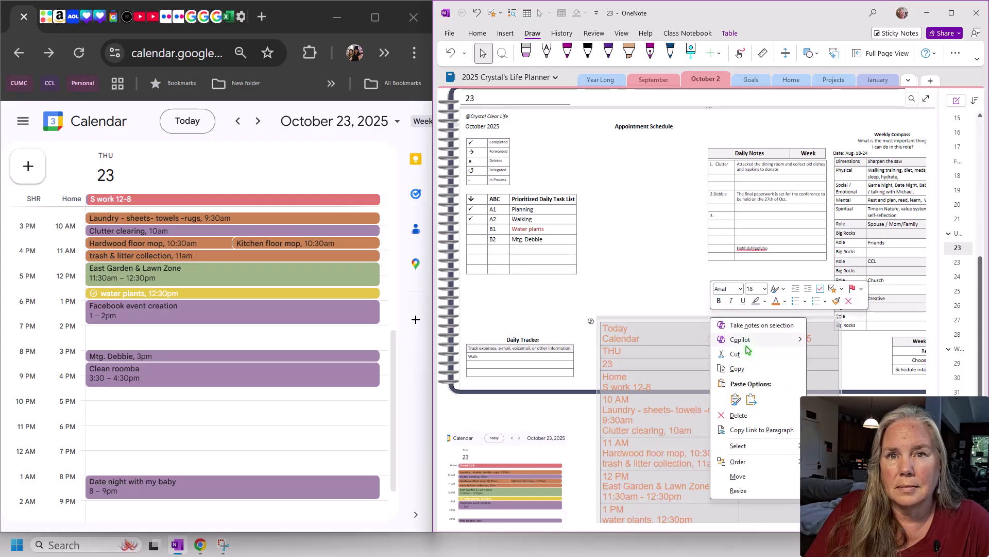
pyautogui.click(691, 315)
pyautogui.moveTo(691, 315); pyautogui.dragTo(674, 140)
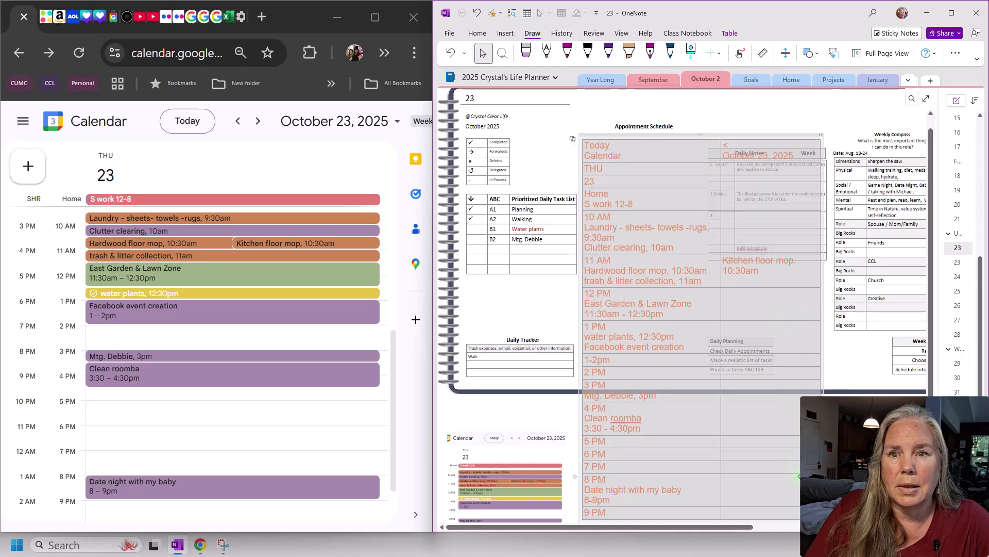
# - Set the pasted calendar table's text to size 10 and narrow the table to fit between the task list and Daily Notes
pyautogui.scroll(-1, 631, 158)
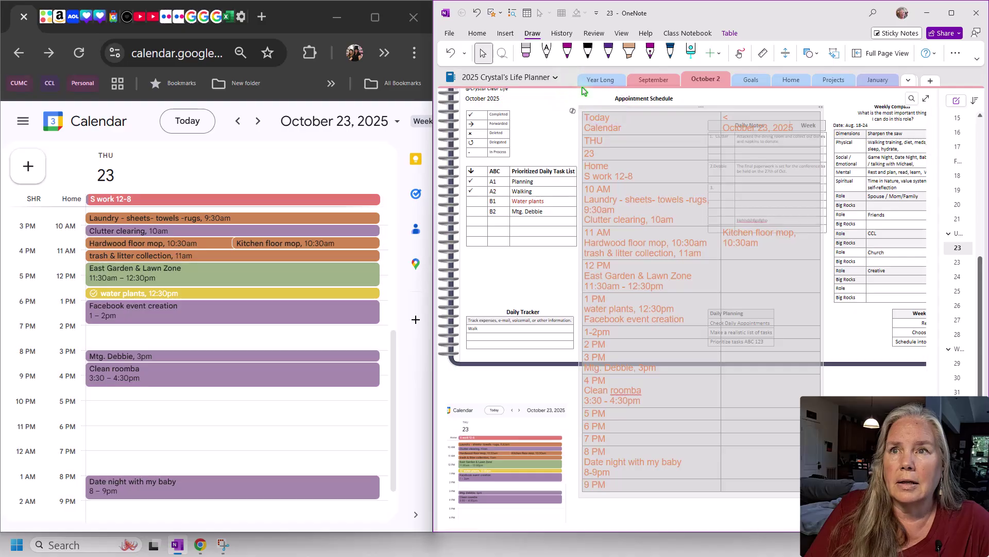
pyautogui.click(477, 33)
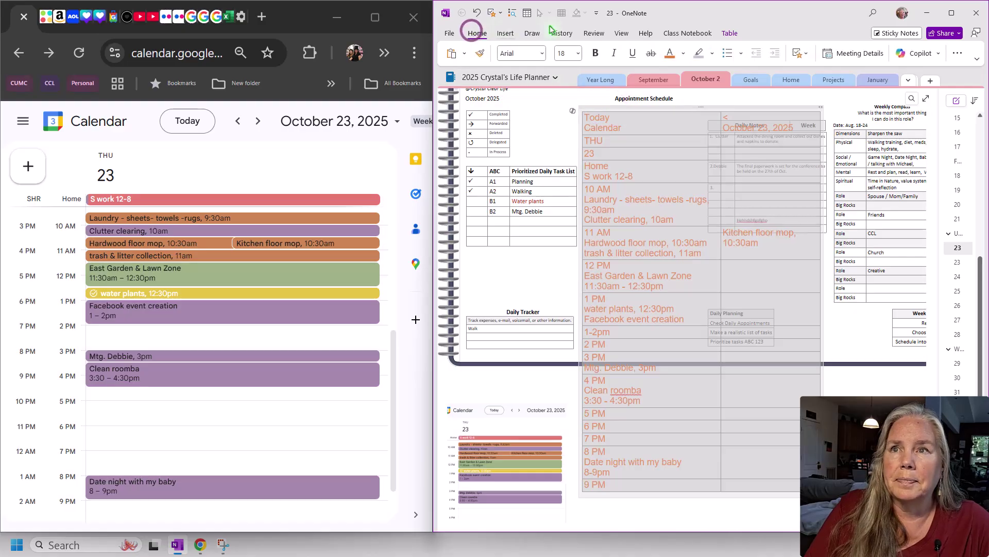
pyautogui.click(578, 54)
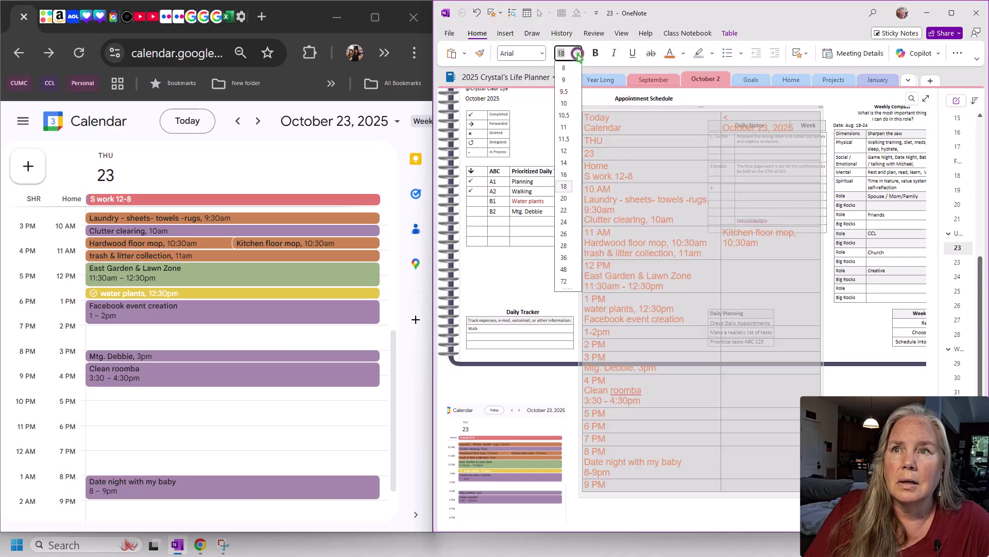
pyautogui.click(569, 103)
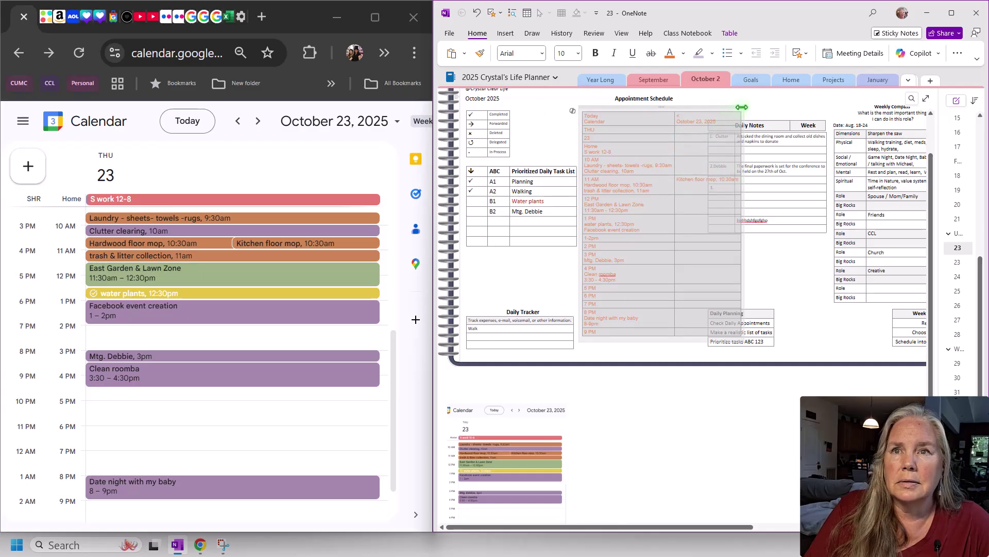
pyautogui.moveTo(743, 108); pyautogui.dragTo(696, 107)
pyautogui.click(825, 279)
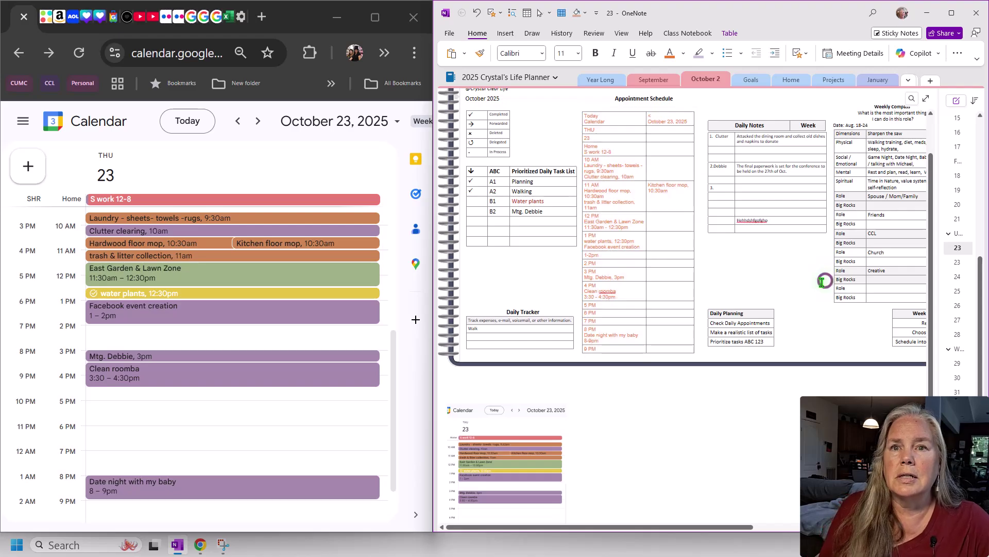
# - Move the calendar table off the Appointment Schedule to the blank area below the planner page
pyautogui.keyDown('ctrl'); pyautogui.scroll(5, 796, 292); pyautogui.keyUp('ctrl')
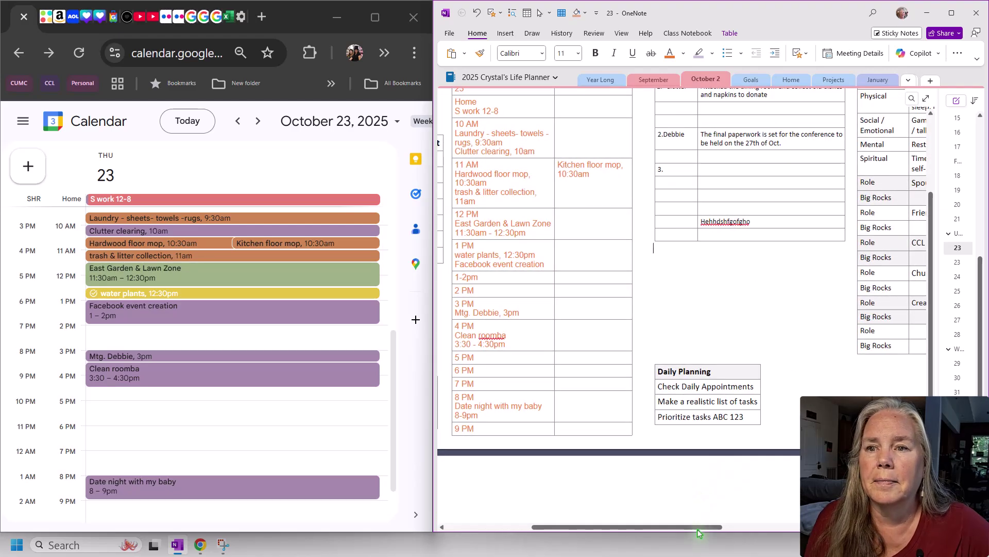
pyautogui.moveTo(701, 526); pyautogui.dragTo(646, 527)
pyautogui.scroll(3, 680, 460)
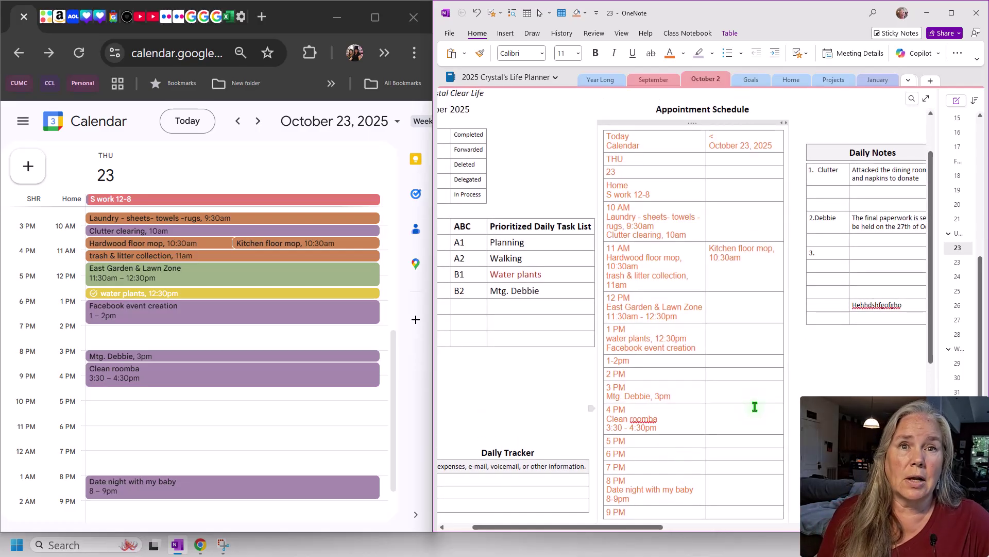
pyautogui.moveTo(692, 123); pyautogui.dragTo(797, 471)
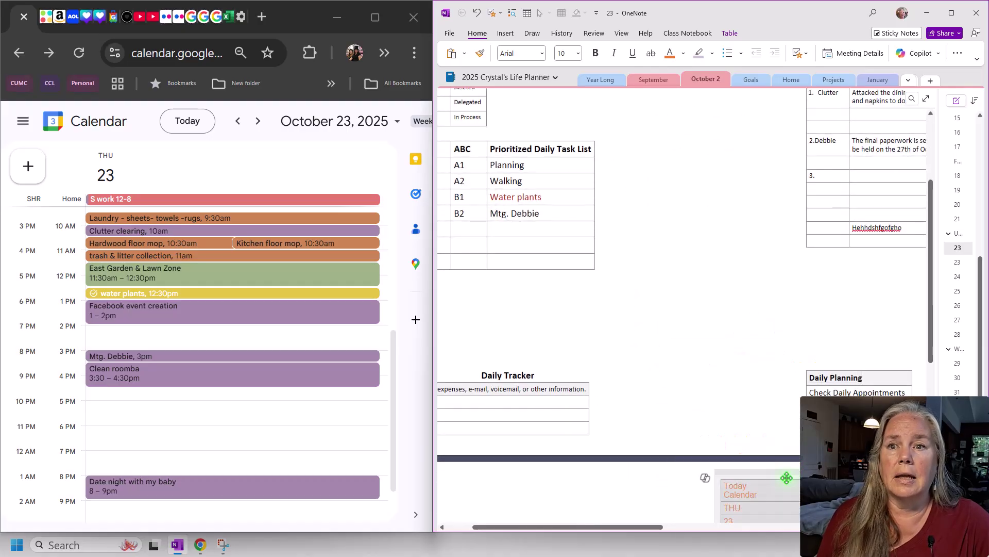
# - Place the October 23 calendar image under the Appointment Schedule heading, between the task list and Daily Notes, and deselect it
pyautogui.hotkey('ctrl', 'v')
pyautogui.moveTo(549, 489); pyautogui.dragTo(723, 276)
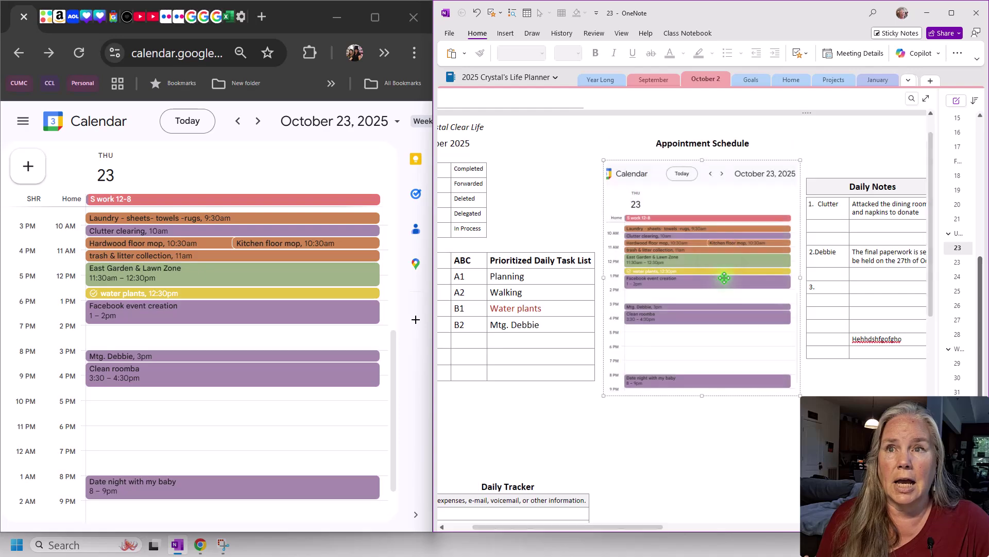
pyautogui.click(696, 449)
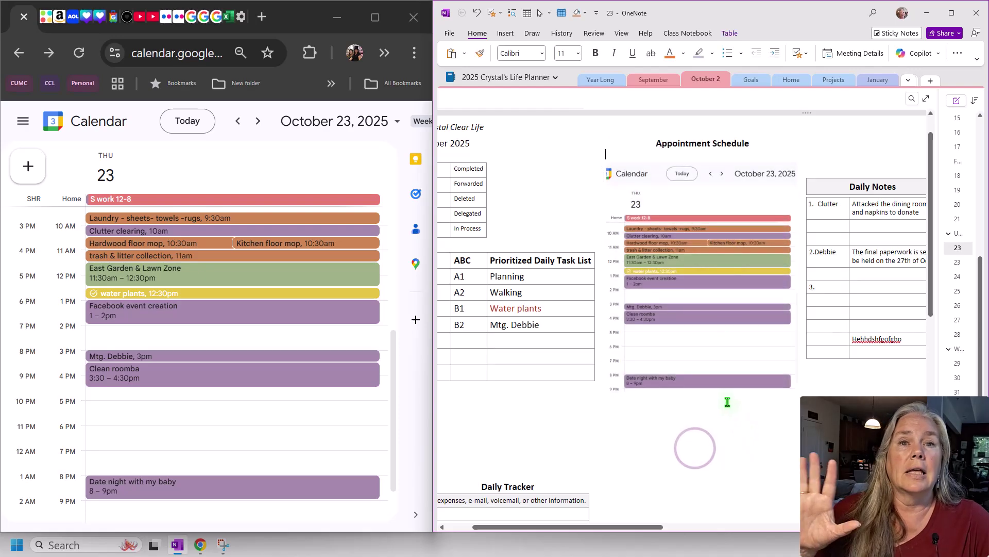
pyautogui.click(737, 452)
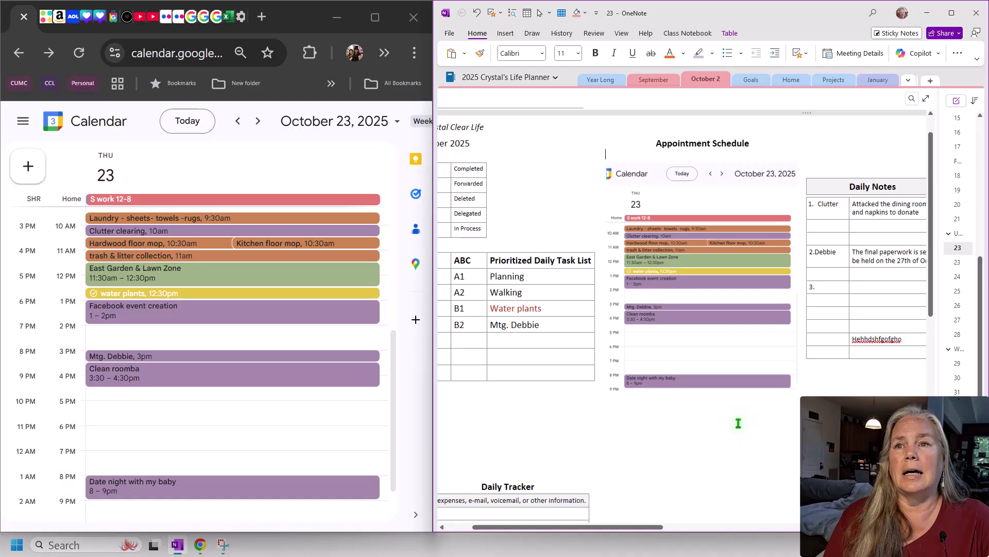
pyautogui.click(704, 450)
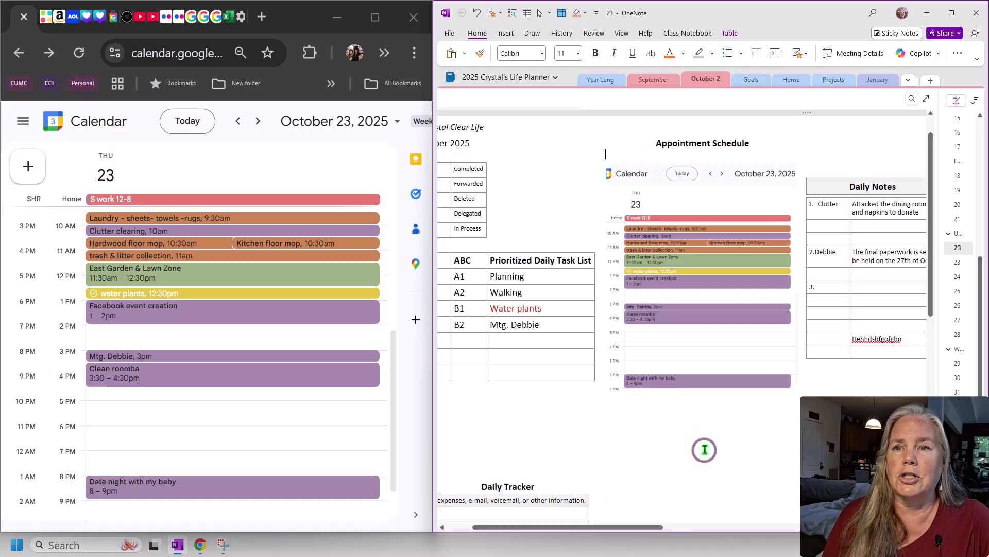